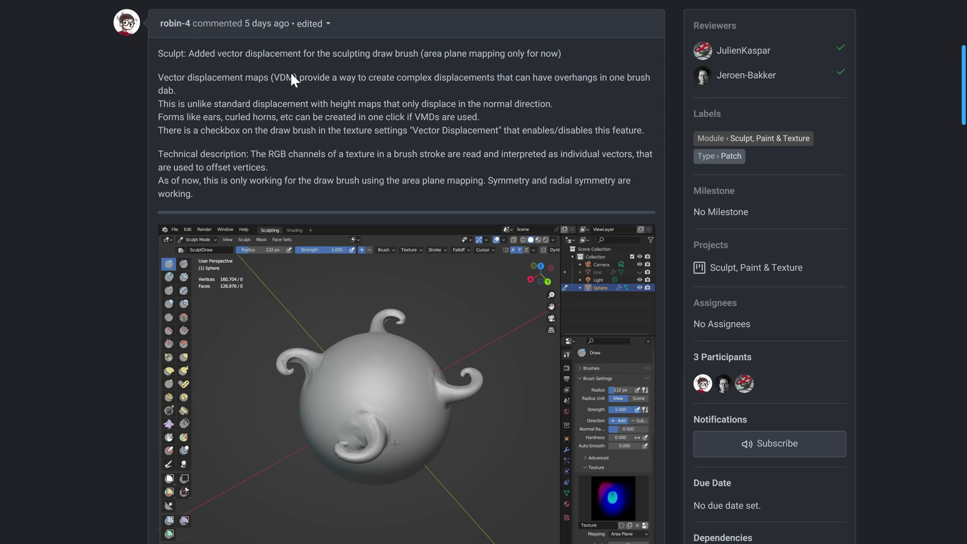
Step: Close the pull request tab to reveal the tweet announcing the VDM patch approval
key("ctrl+w")
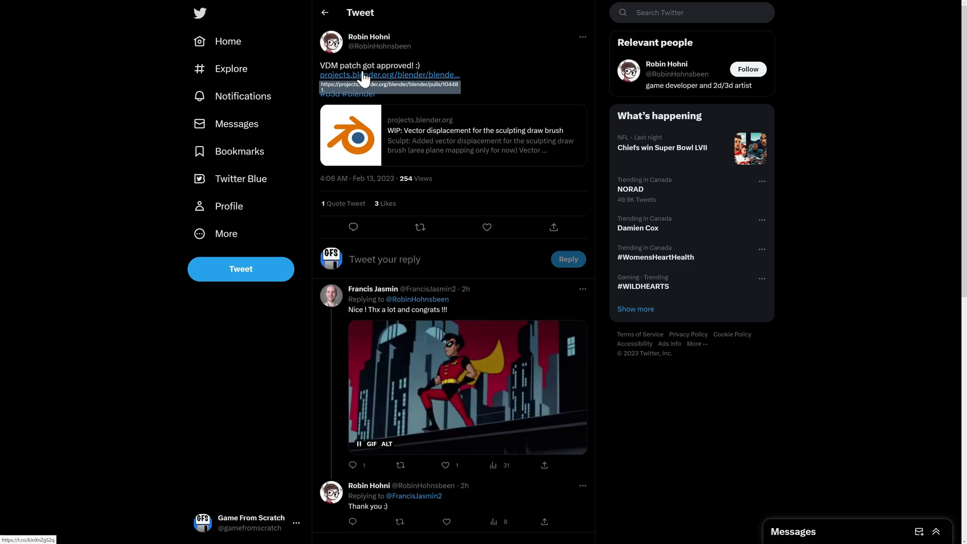
Step: Move to the Blender Artists tab showing the big Blender Sculpt Mode thread (Part 2)
key("ctrl+Tab")
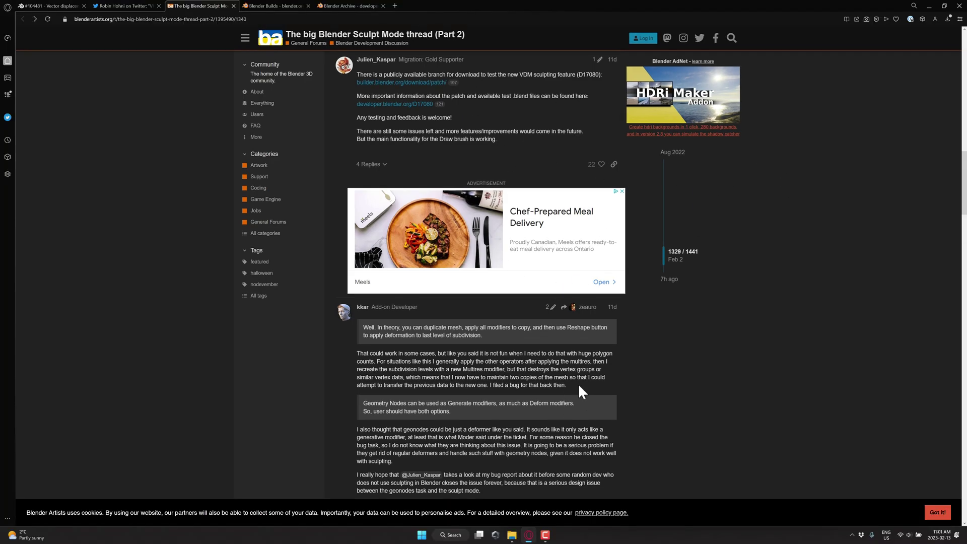
Step: Open VDM_brush_test.blend with blender.exe from the blender-3.5.0-alpha folder
key("alt+Tab")
key("alt+Tab")
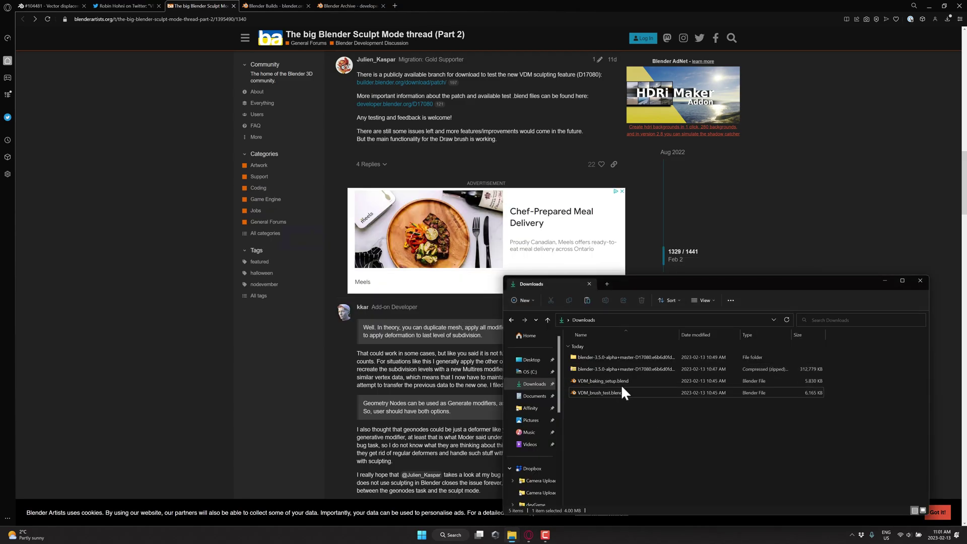
double_click(629, 358)
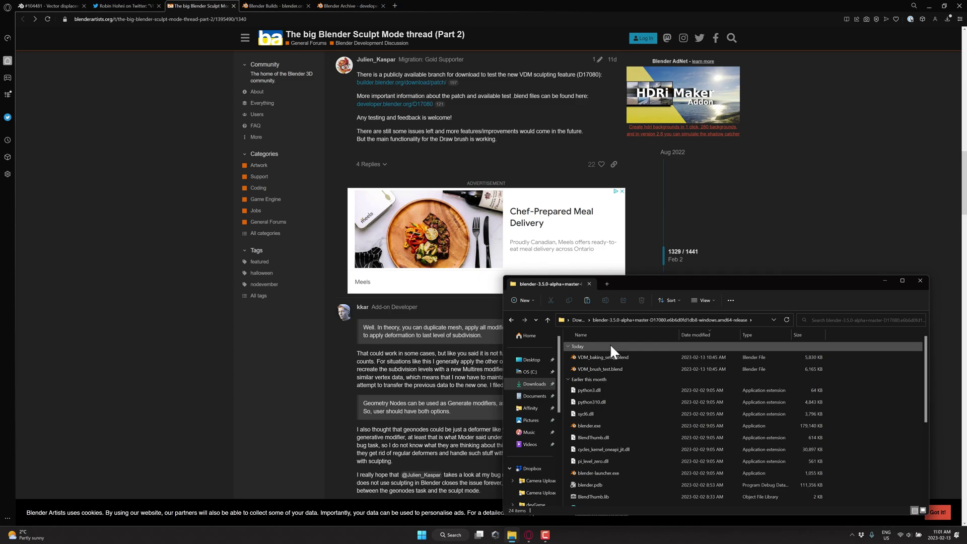
left_click_drag(614, 366, 587, 422)
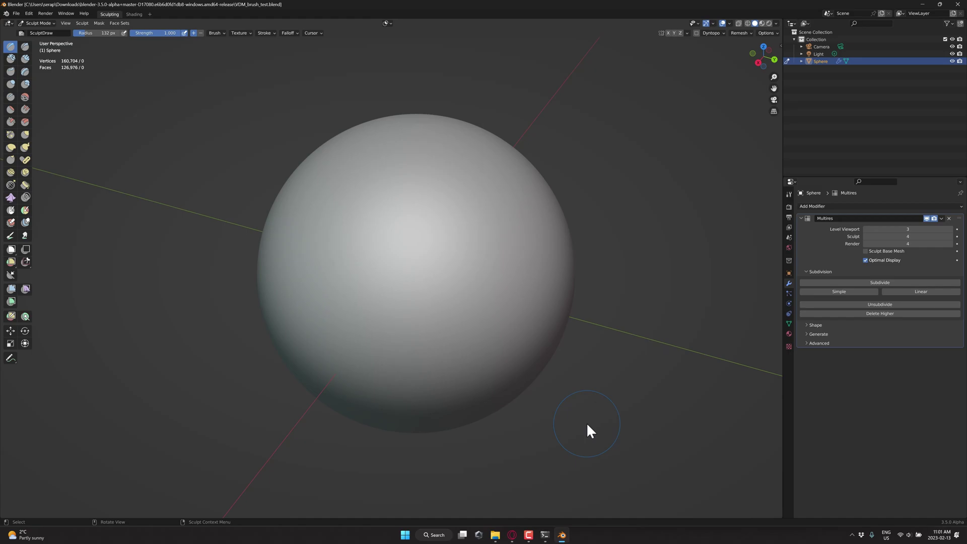
scroll(539, 386, "down", 4)
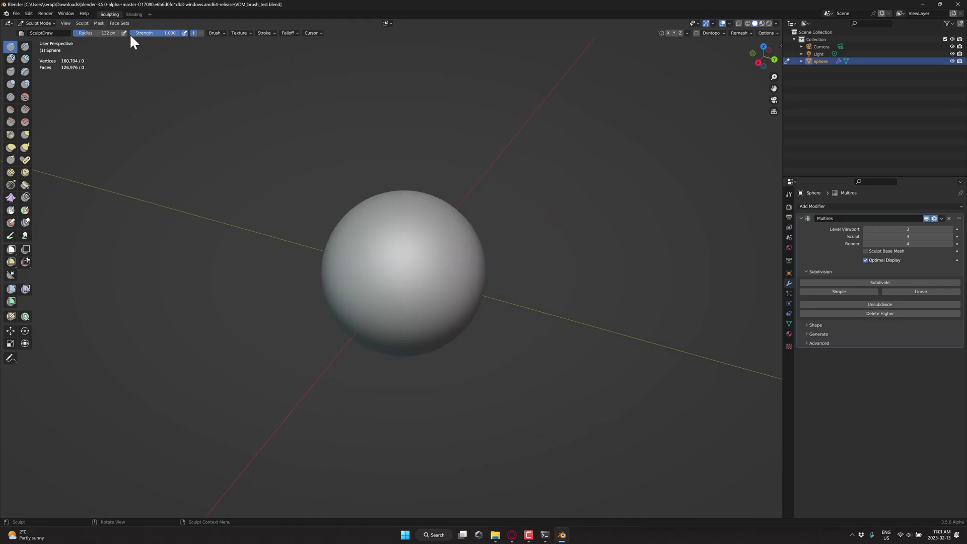
left_click(240, 33)
left_click(248, 33)
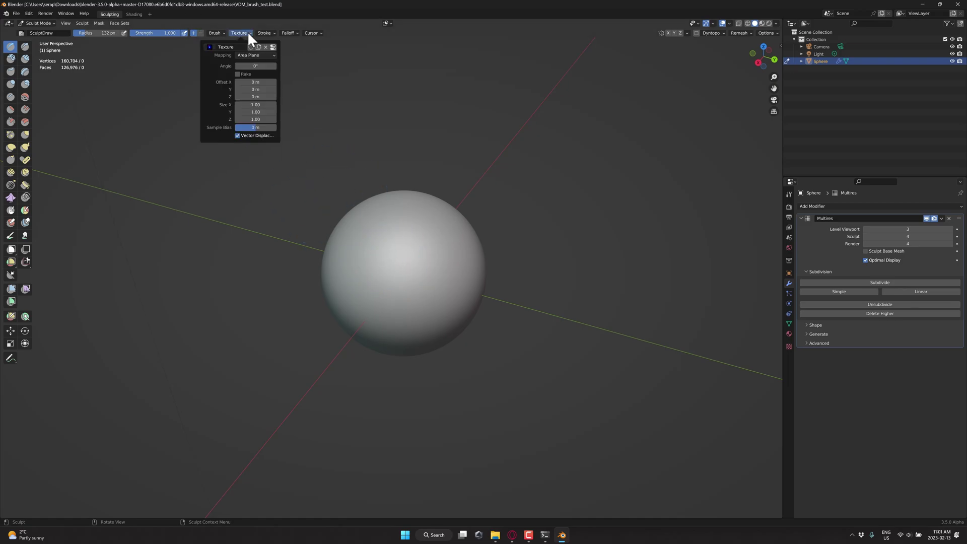
left_click(210, 47)
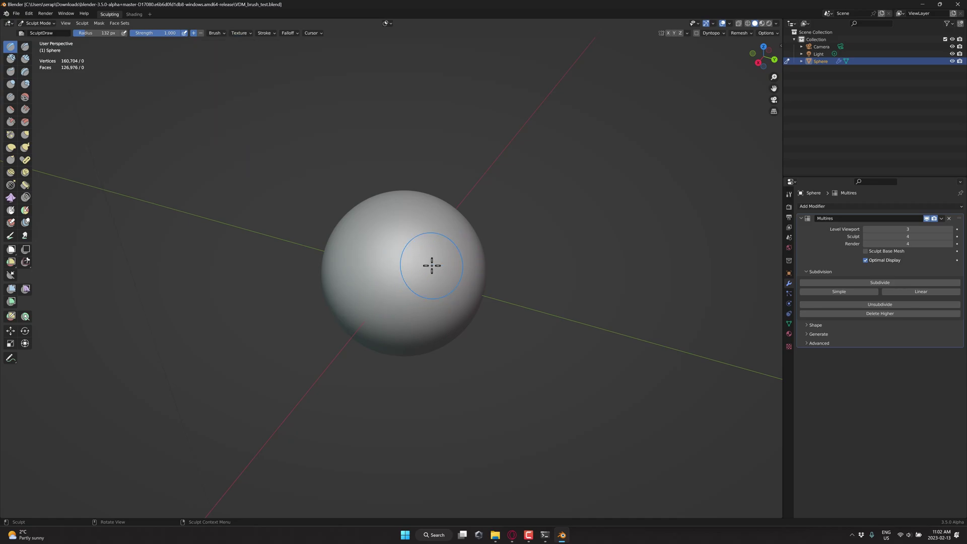
Step: Stamp curled horns onto the sphere with the vector displacement draw brush, orbiting between dabs
mouse_move(432, 266)
left_mouse_down()
mouse_move(496, 205)
mouse_move(492, 216)
left_mouse_up()
mouse_move(492, 216)
middle_mouse_down()
mouse_move(493, 367)
mouse_move(418, 281)
mouse_move(423, 343)
mouse_move(464, 416)
mouse_move(426, 302)
middle_mouse_up()
mouse_move(423, 295)
left_mouse_down()
mouse_move(474, 302)
mouse_move(441, 344)
left_mouse_up()
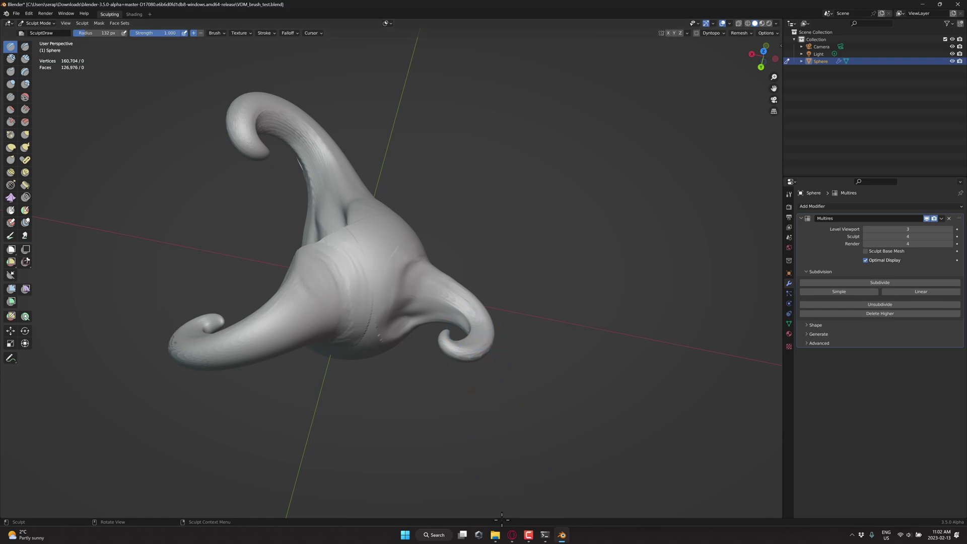
Step: Drag VDM_baking_setup.blend from the build folder onto Blender to open it
left_click(496, 535)
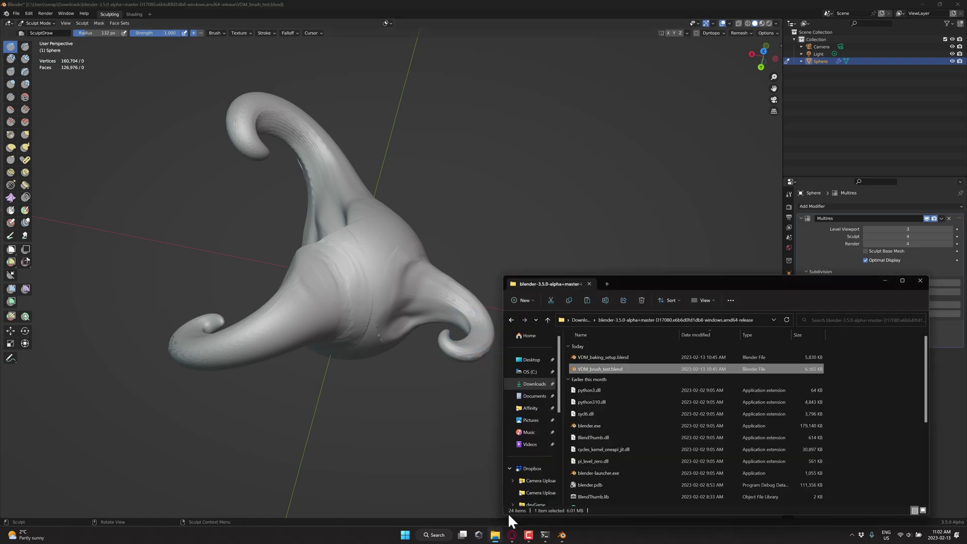
left_click(600, 355)
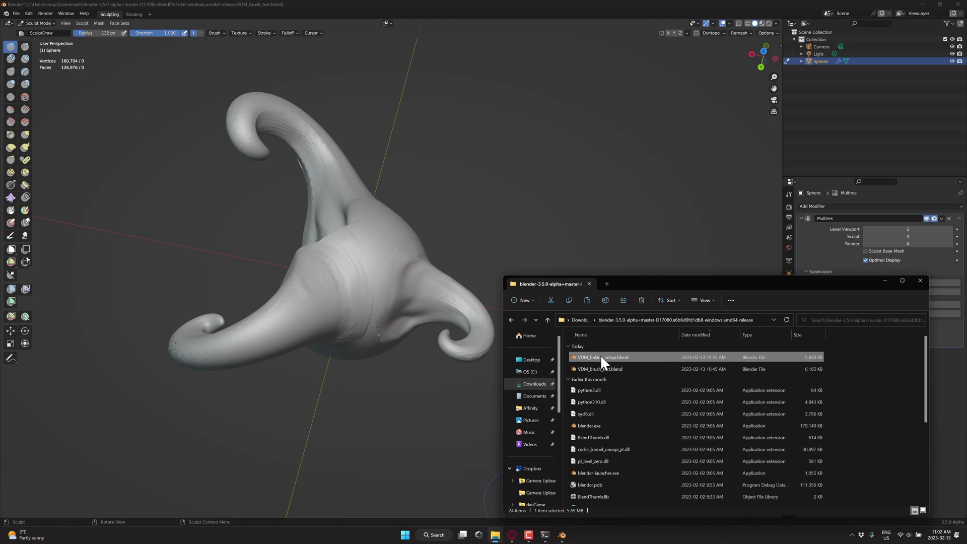
left_click_drag(601, 354, 603, 426)
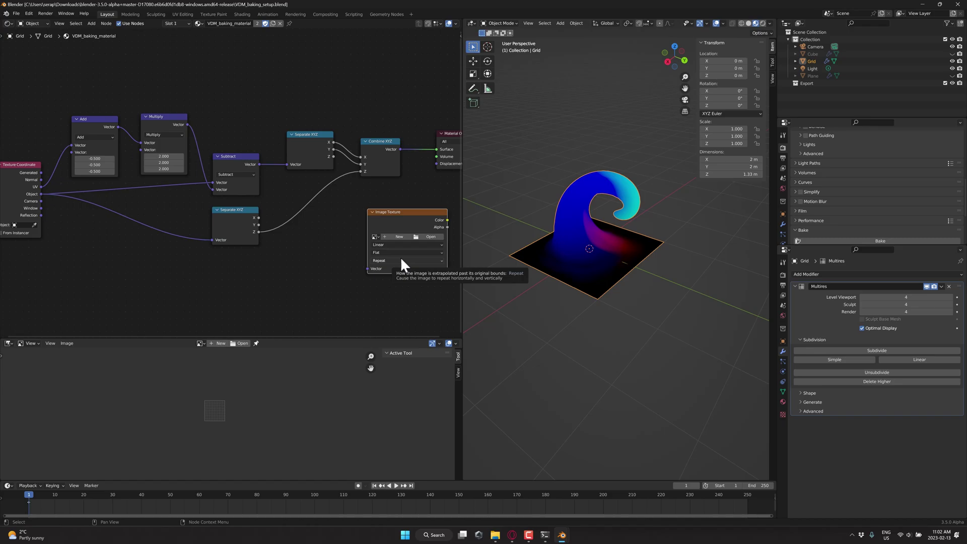
Step: Delete the Grid object and add a new plane to the scene
key("x")
left_click(607, 260)
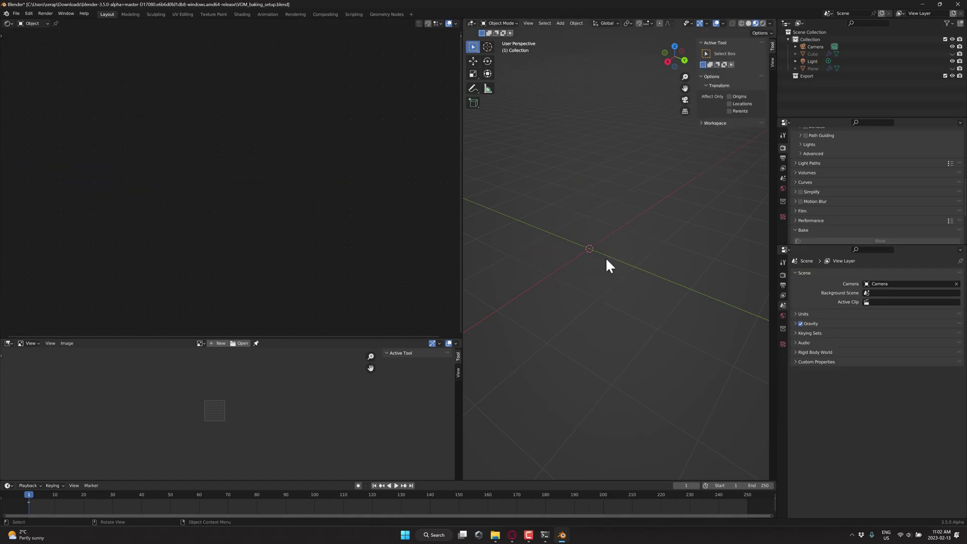
left_click(559, 23)
mouse_move(566, 31)
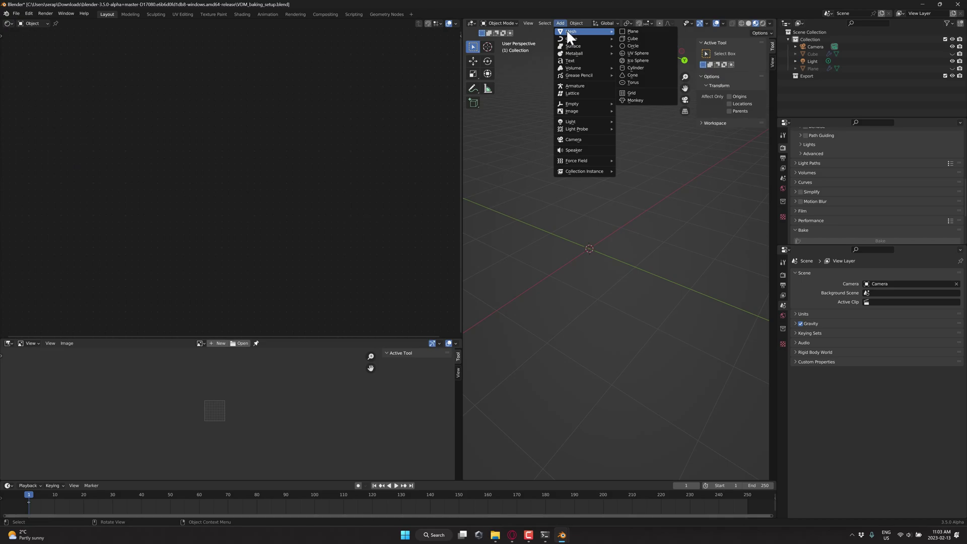
left_click(634, 31)
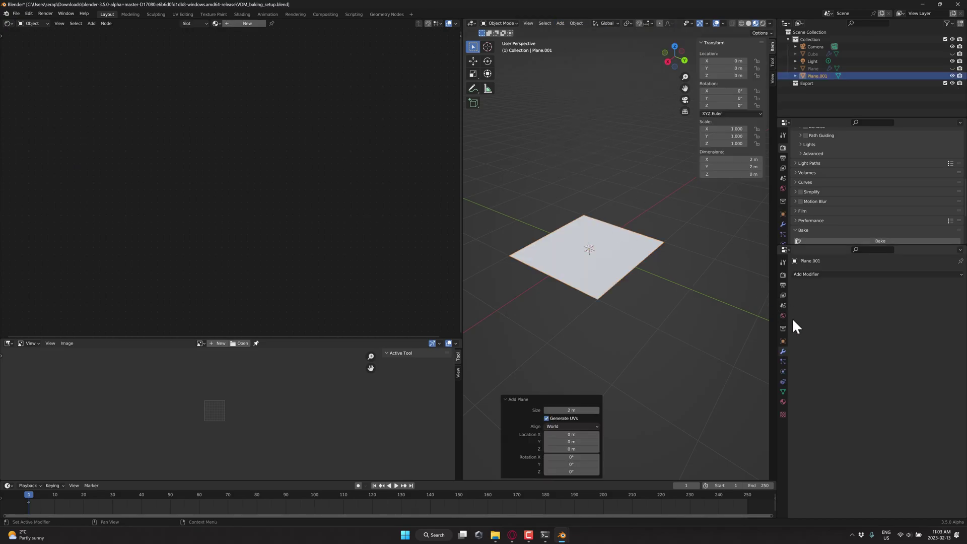
Step: Give the plane a Multires modifier, subdivide to level 3, then undo back to level 0
left_click(841, 274)
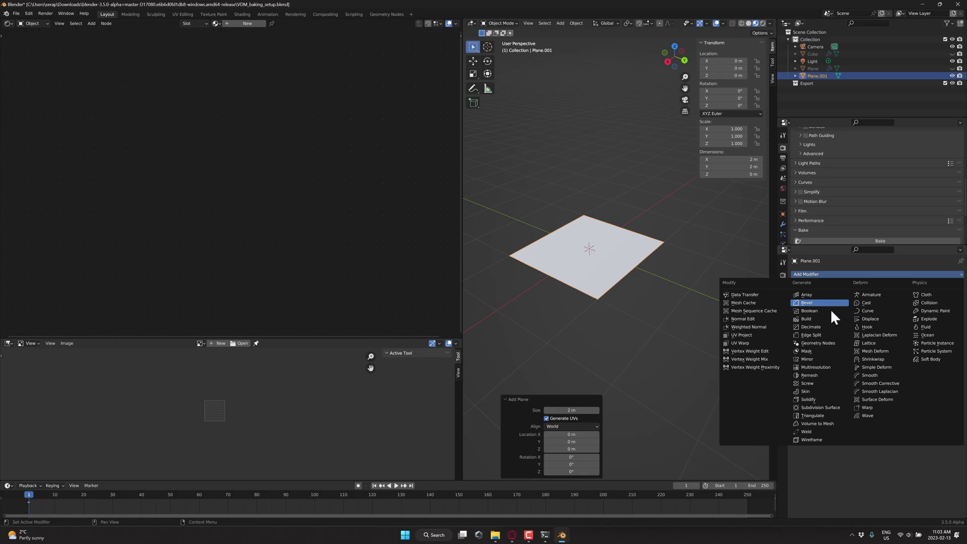
left_click(818, 367)
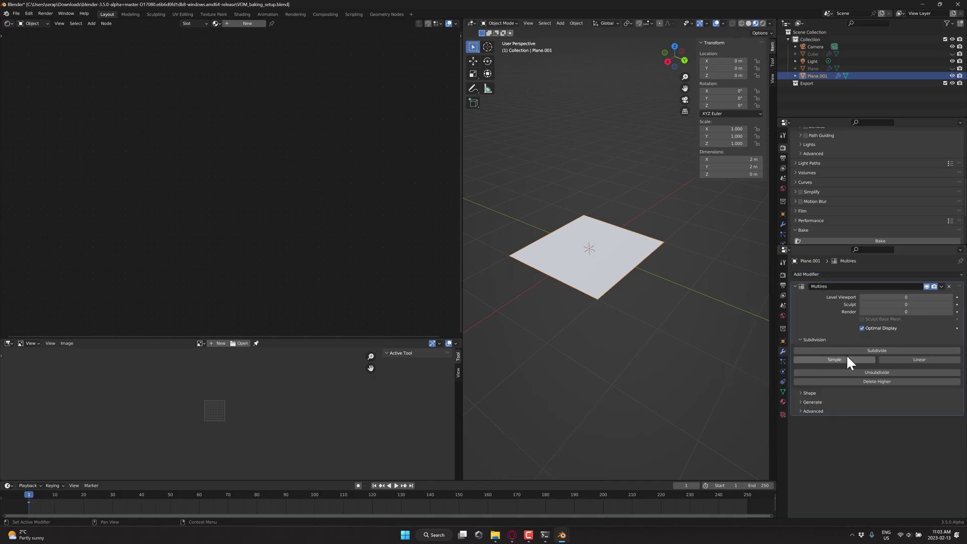
left_click(873, 351)
left_click(874, 350)
left_click(872, 350)
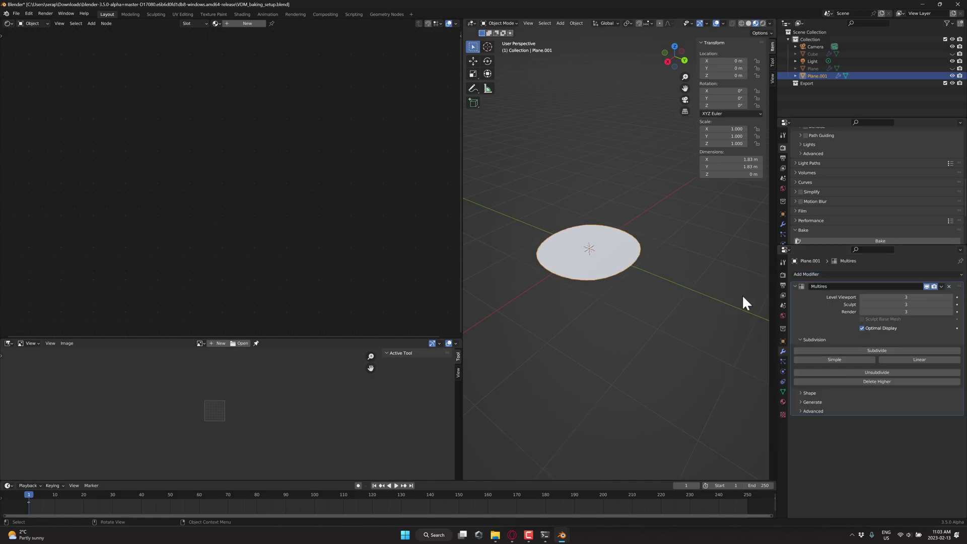
key("ctrl+z")
key("ctrl+z")
key("ctrl+z")
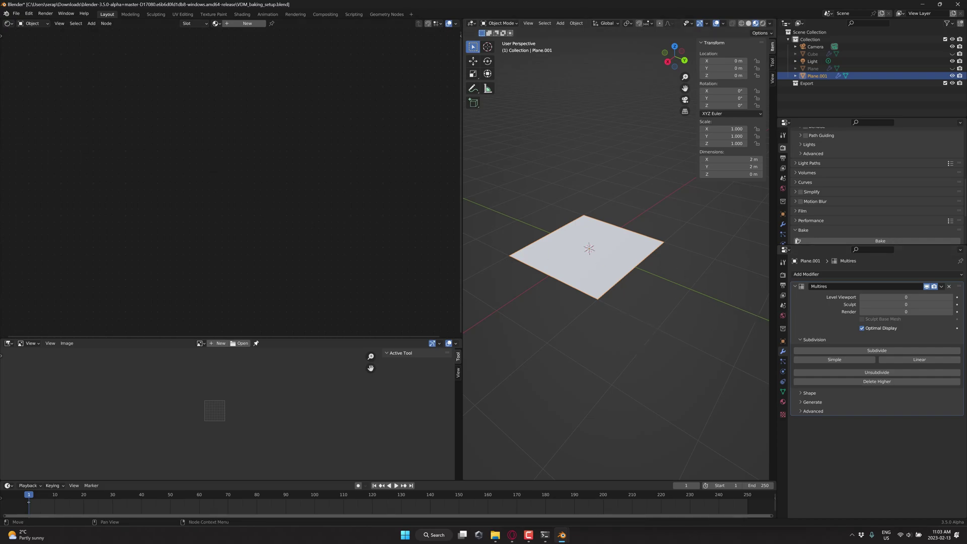
Step: Delete the plane and add a grid mesh in its place
key("x")
left_click(543, 251)
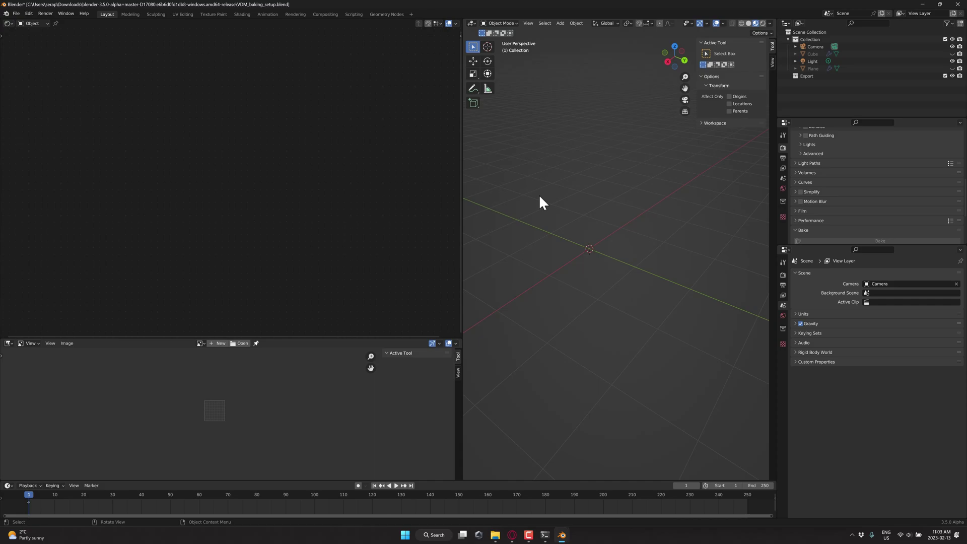
left_click(560, 23)
mouse_move(569, 32)
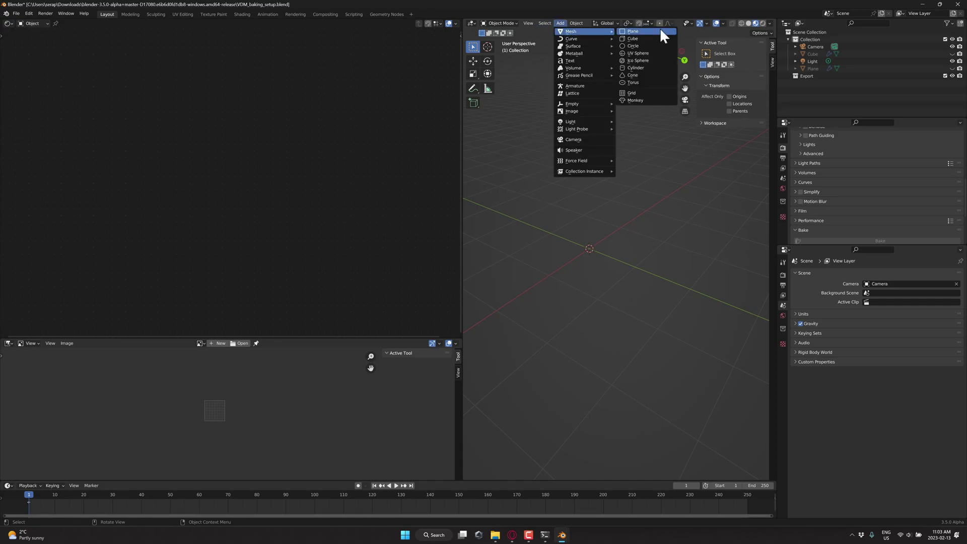
left_click(640, 93)
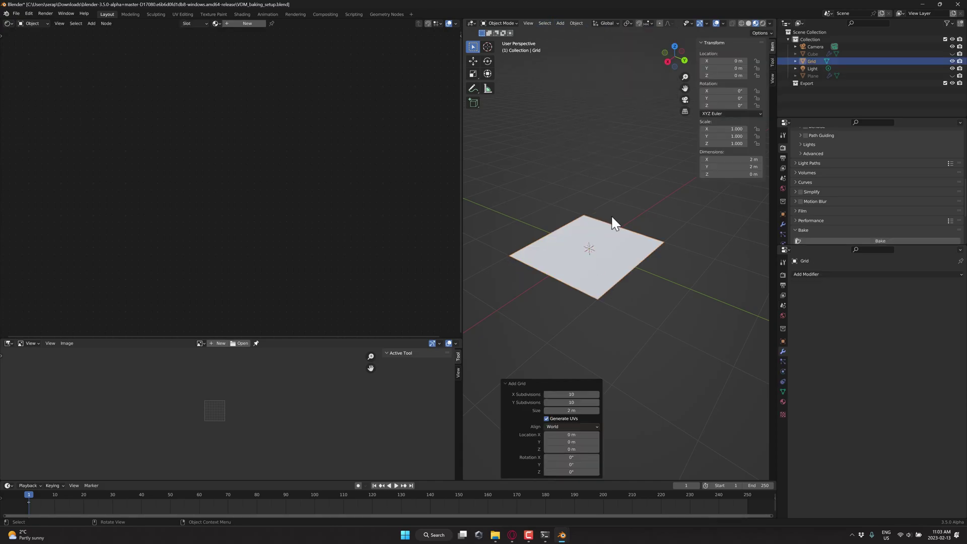
Step: Add a Multires modifier to the grid, subdivide it to level 3, and frame it
left_click(824, 273)
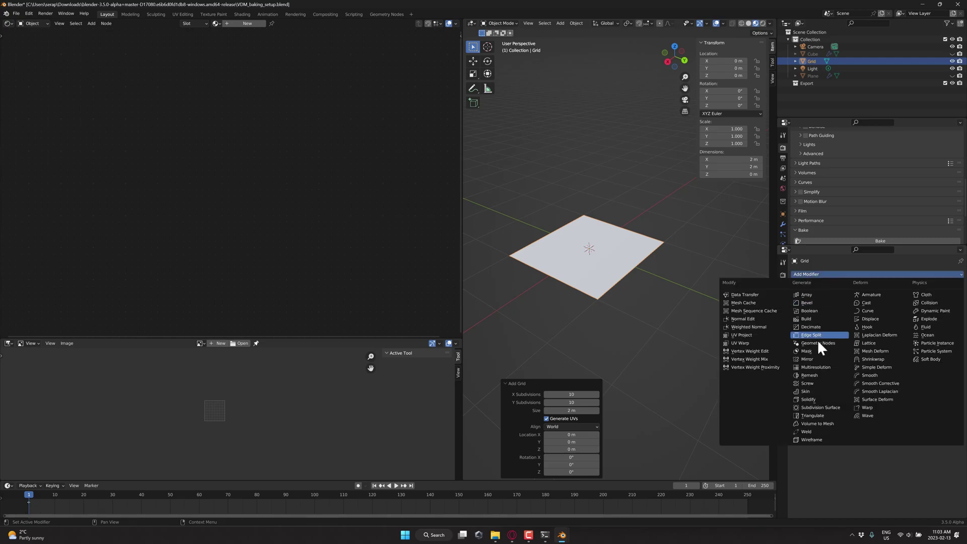
left_click(823, 367)
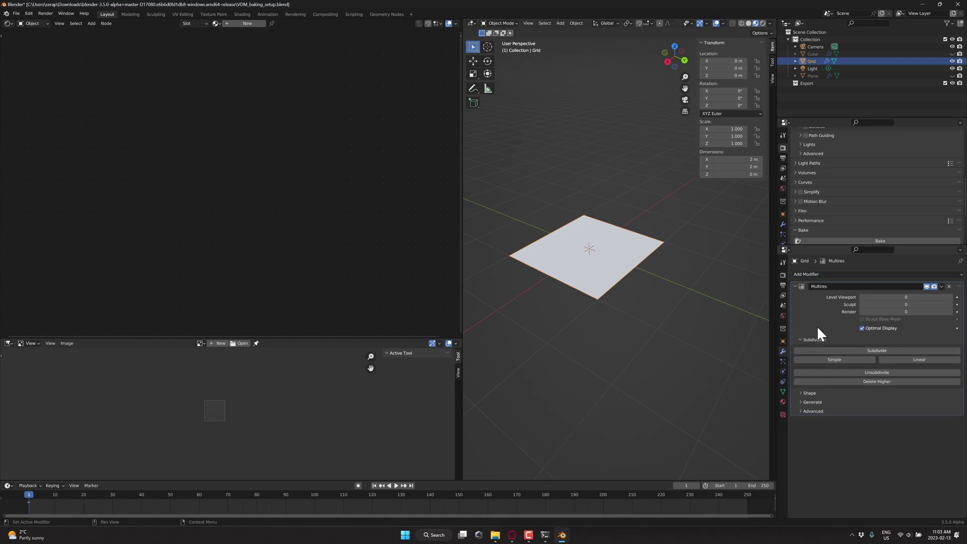
left_click(879, 348)
left_click(880, 351)
scroll(650, 272, "up", 3)
middle_click_drag(650, 276, 639, 313)
key("KP_Decimal")
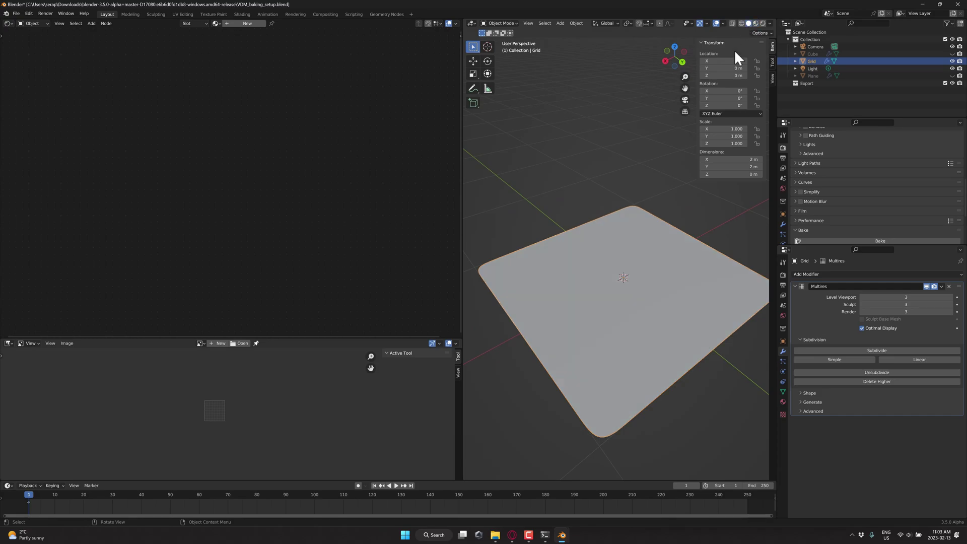
Step: Show the VDM_baking_material node tree in the Shader Editor
left_click(216, 24)
left_click(227, 36)
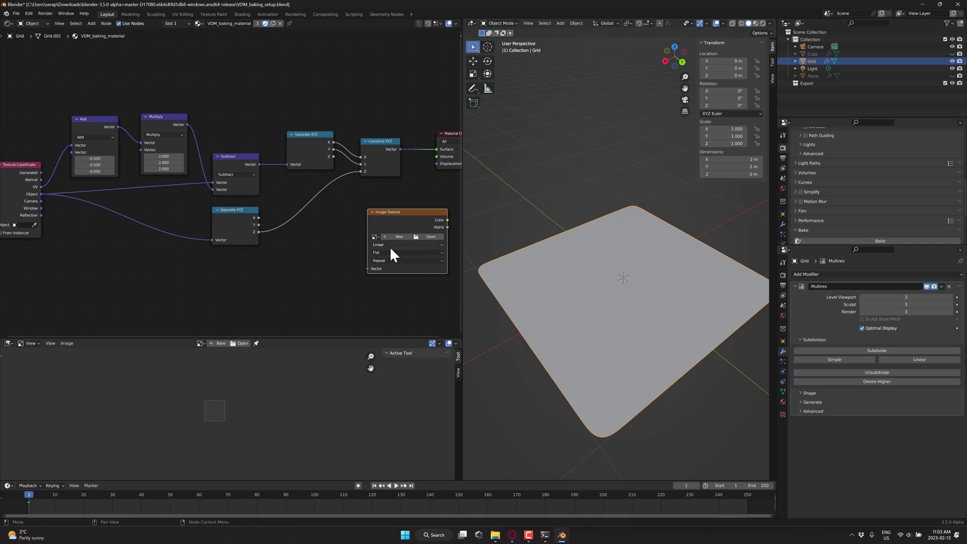
middle_click_drag(387, 215, 324, 219)
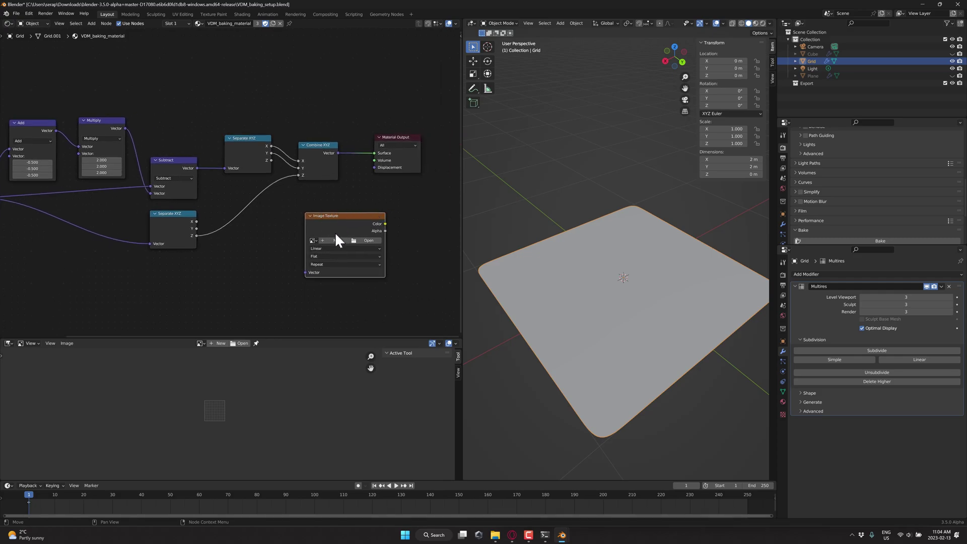
Step: Create a new 512 × 512 image named GetBaked on the Image Texture node
left_click(336, 240)
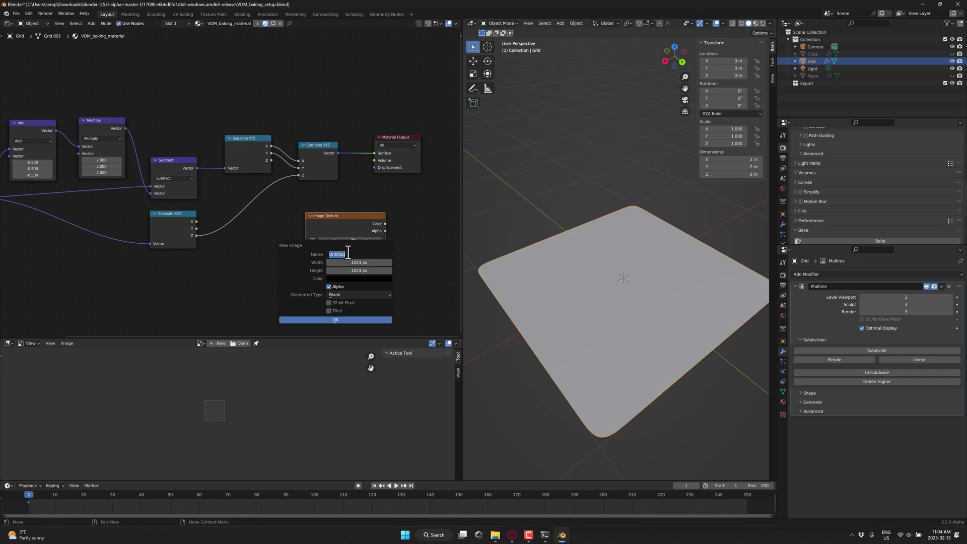
type("Bak")
key("BackSpace")
key("BackSpace")
key("BackSpace")
type("GetBake")
key("Return")
left_click(372, 263)
type("512")
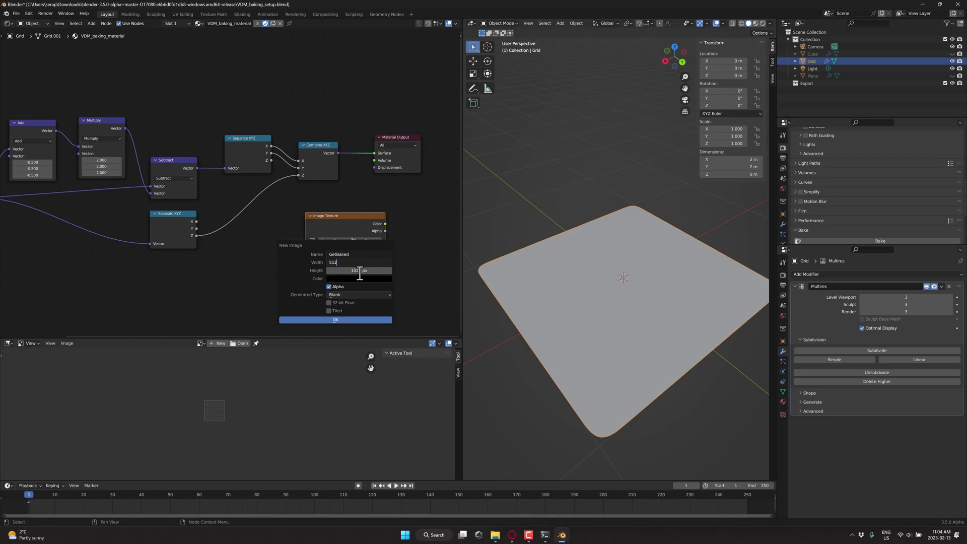
left_click(360, 271)
type("512")
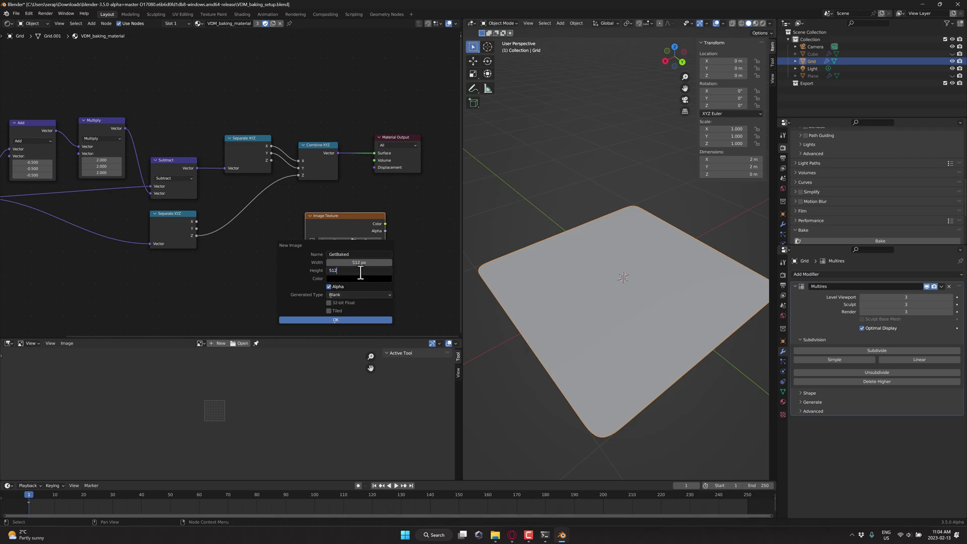
key("Return")
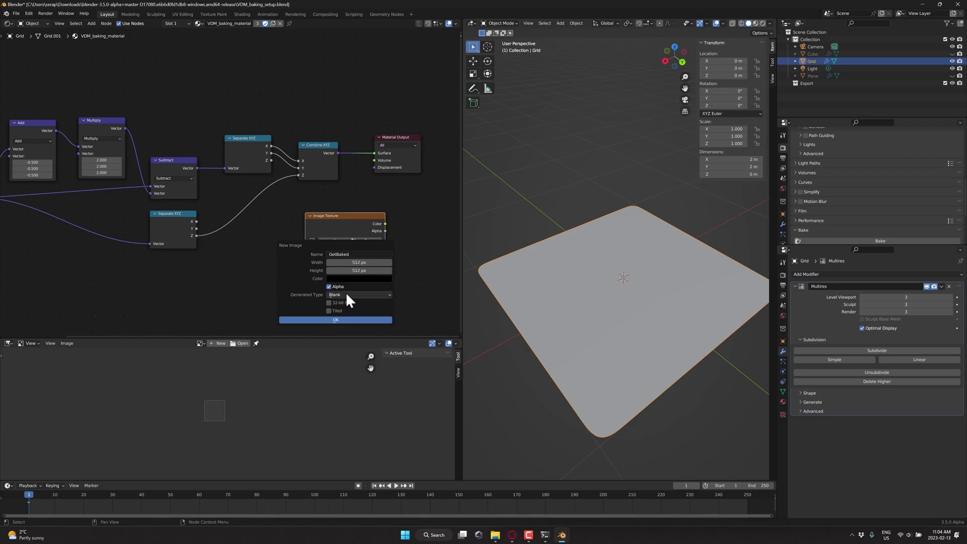
left_click(357, 319)
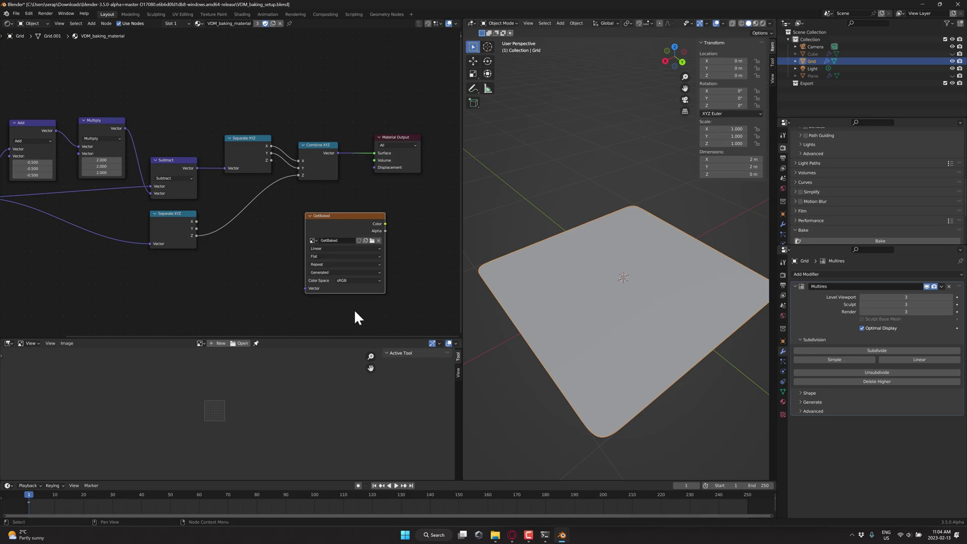
Step: Switch the grid to Sculpt Mode and pull about a dozen spikes up with the Grab brush
left_click(516, 23)
left_click(512, 44)
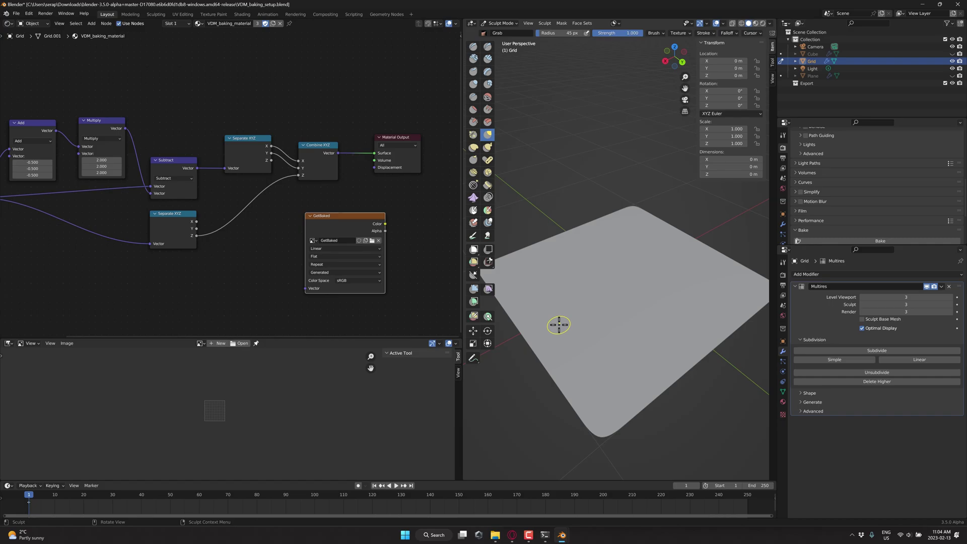
left_click_drag(583, 323, 588, 285)
mouse_move(658, 289)
left_mouse_down()
mouse_move(652, 245)
mouse_move(613, 218)
left_mouse_up()
left_click_drag(558, 263, 554, 225)
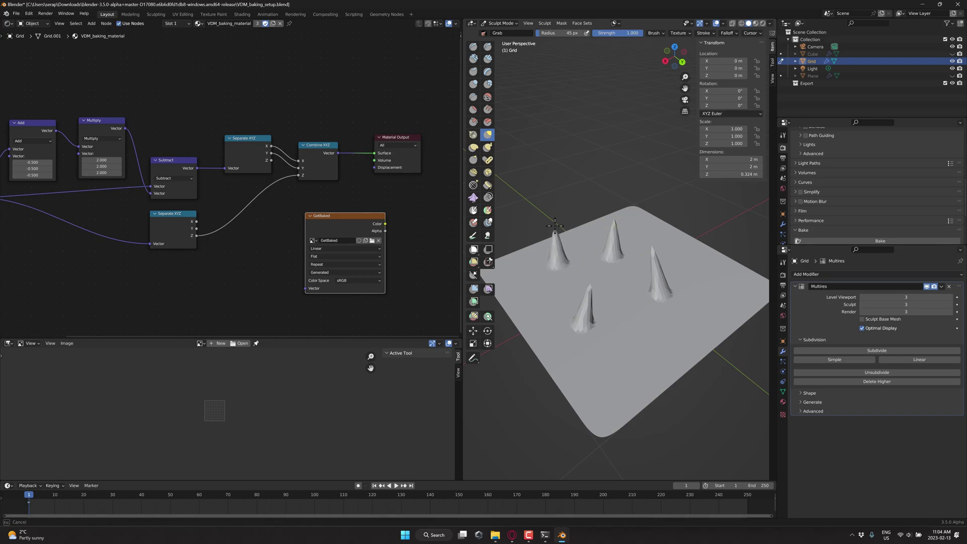
left_click_drag(622, 367, 627, 322)
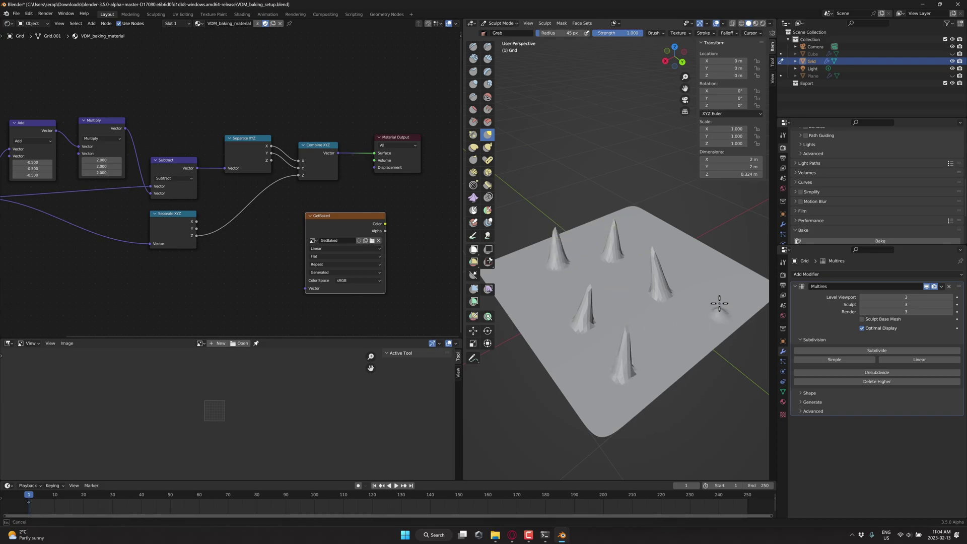
left_click_drag(720, 302, 719, 274)
mouse_move(678, 350)
left_mouse_down()
mouse_move(660, 302)
mouse_move(625, 275)
mouse_move(625, 255)
mouse_move(662, 217)
mouse_move(660, 202)
mouse_move(636, 220)
mouse_move(631, 191)
left_mouse_up()
left_click_drag(549, 308, 543, 253)
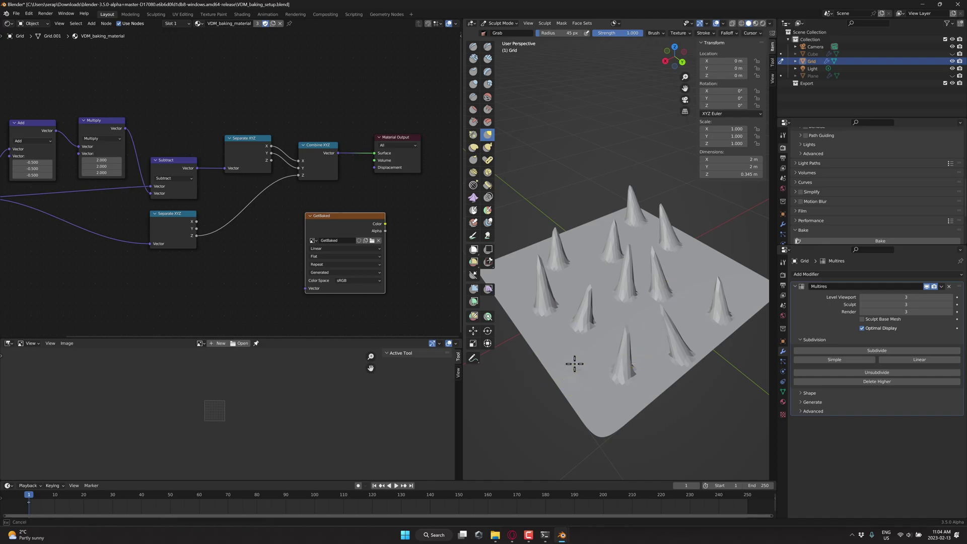
left_click_drag(574, 364, 572, 332)
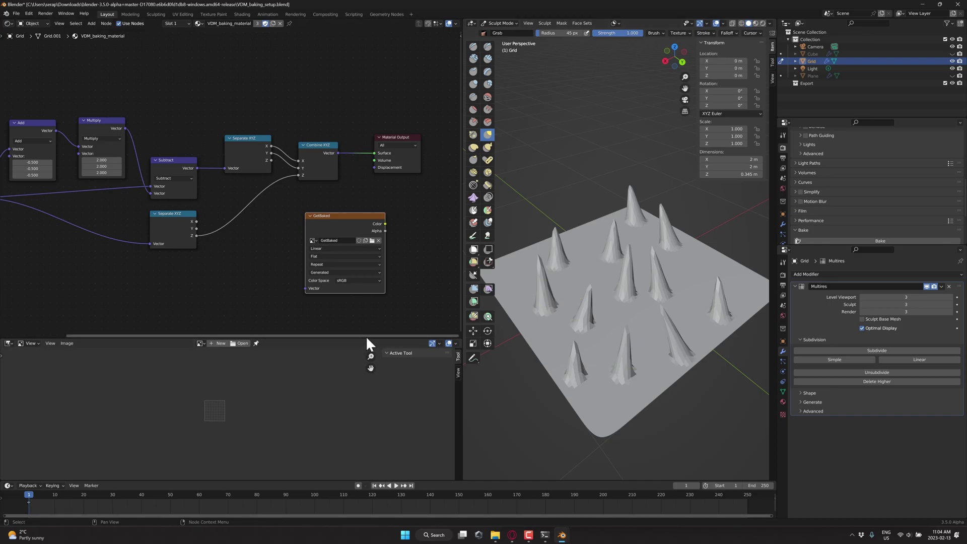
Step: Enable Bake from Multires in the Bake panel and run a normal bake
scroll(887, 196, "up", 5)
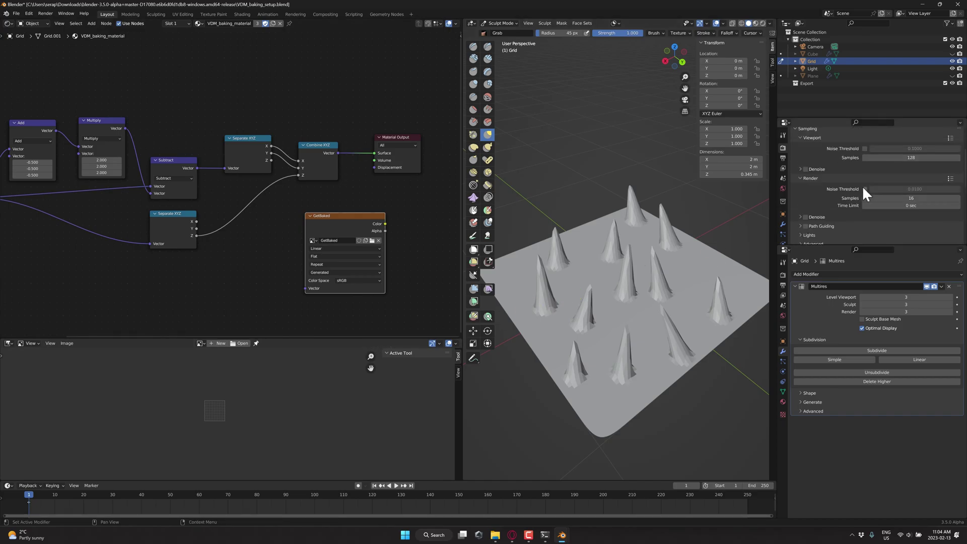
scroll(862, 194, "up", 3)
scroll(897, 157, "down", 8)
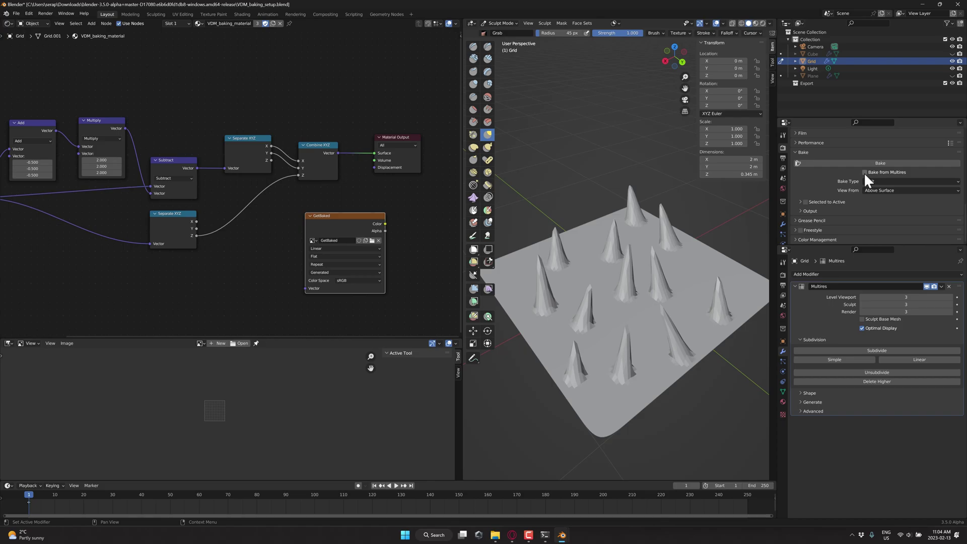
left_click(864, 172)
left_click(881, 180)
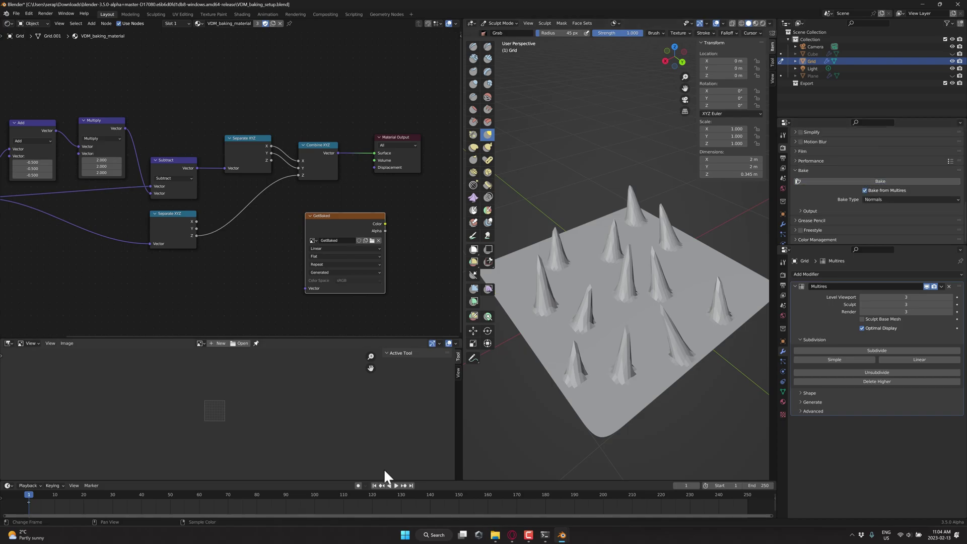
Step: Display GetBaked in the Image Editor, disable Bake from Multires, and bake Emit into it
scroll(235, 418, "up", 4)
scroll(233, 413, "up", 2)
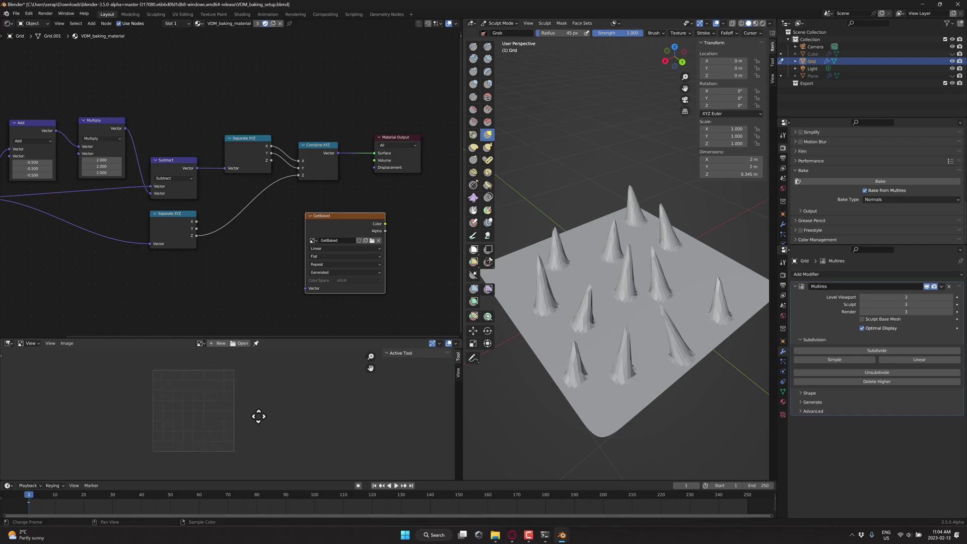
left_click(200, 343)
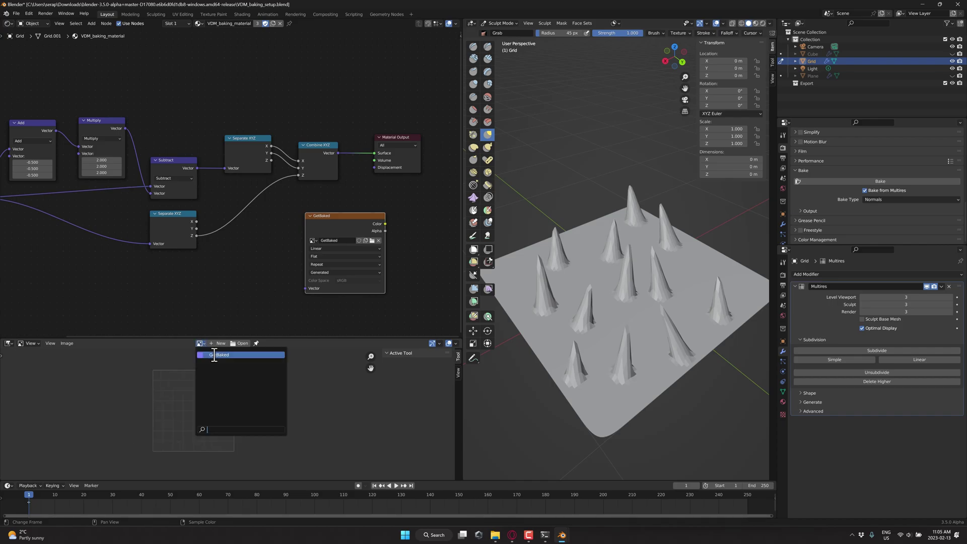
left_click(214, 355)
scroll(300, 403, "down", 2)
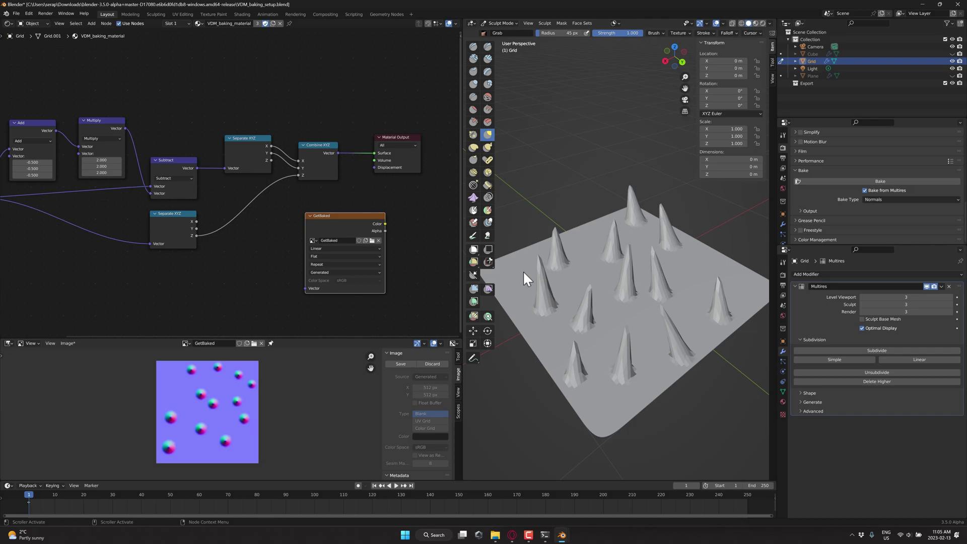
left_click(865, 191)
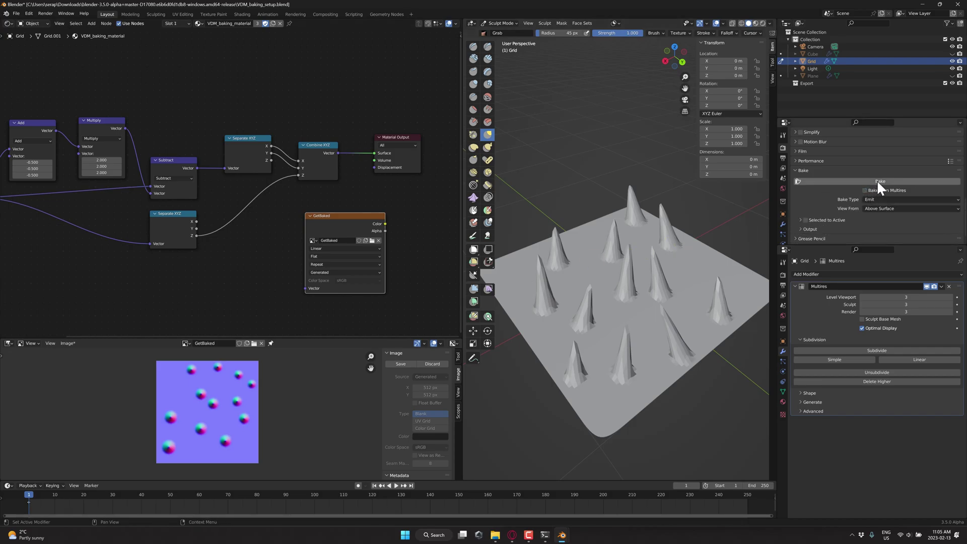
left_click(877, 180)
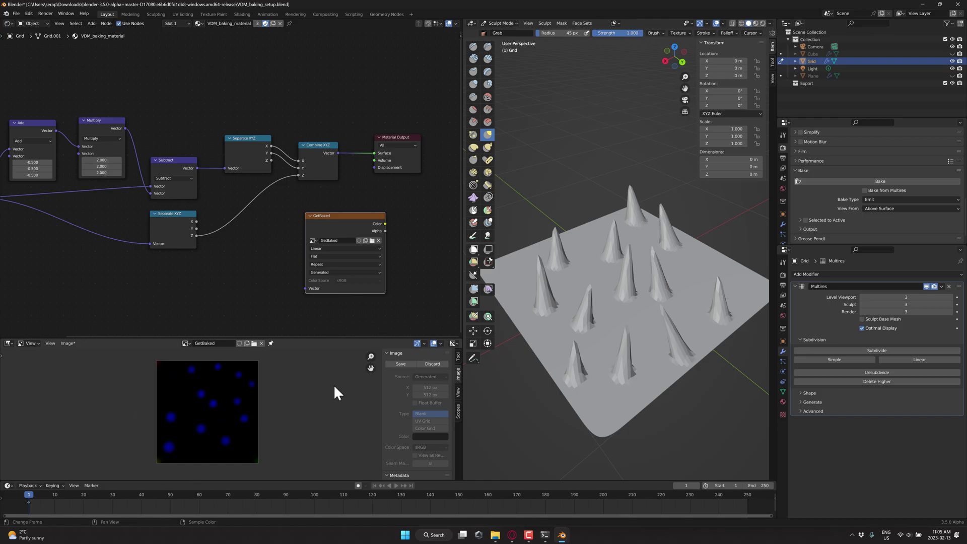
Step: Save the baked image as OpenEXR GetBaked.exr in Downloads, then bend a left spike with Grab
left_click(67, 343)
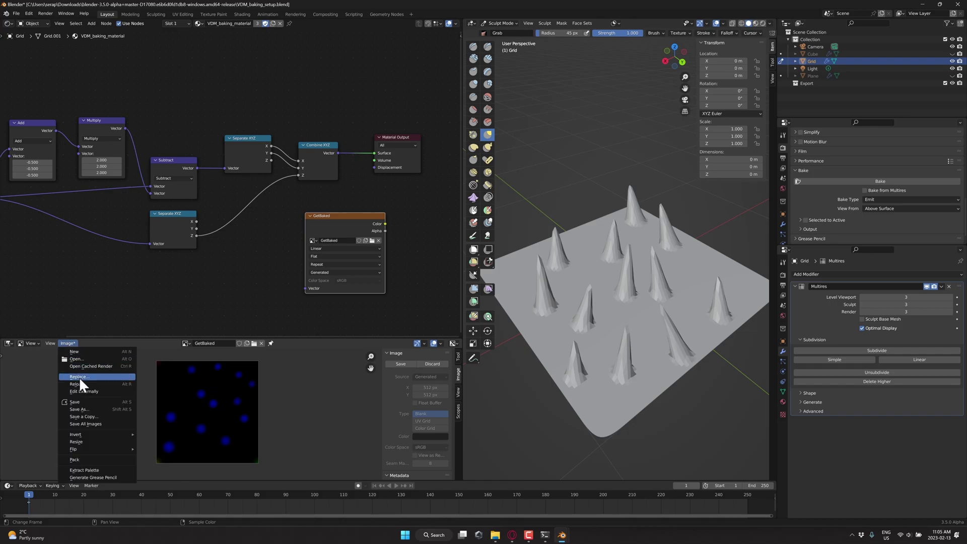
left_click(84, 408)
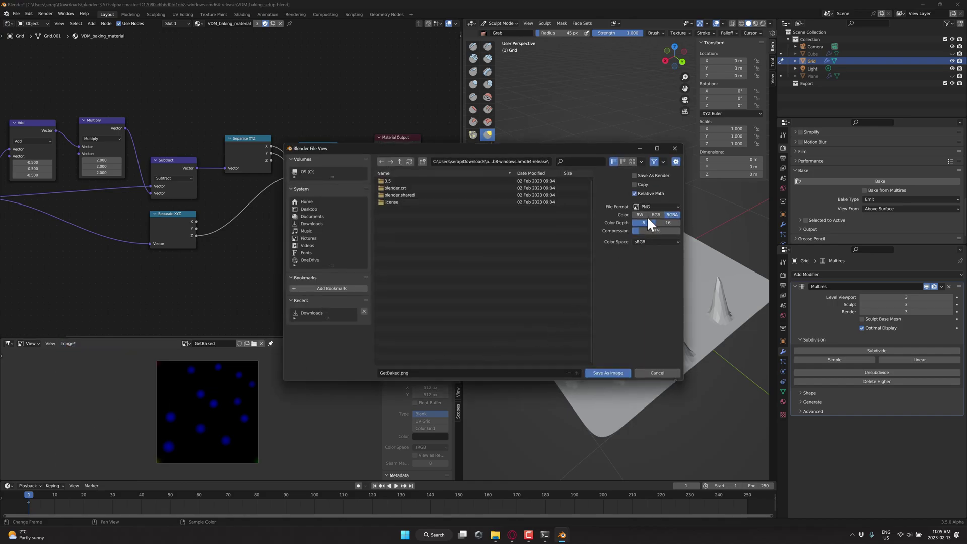
left_click(669, 206)
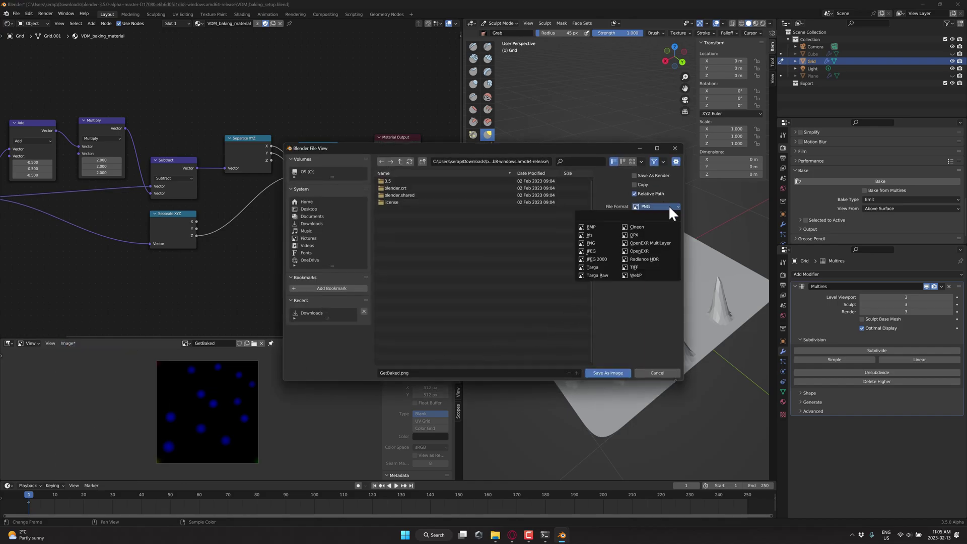
left_click(645, 250)
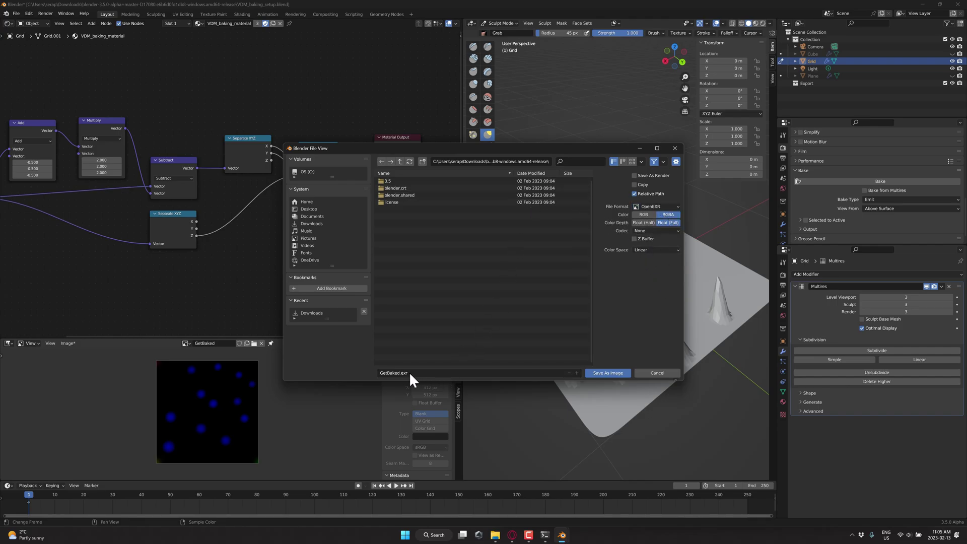
left_click(322, 224)
left_click(616, 372)
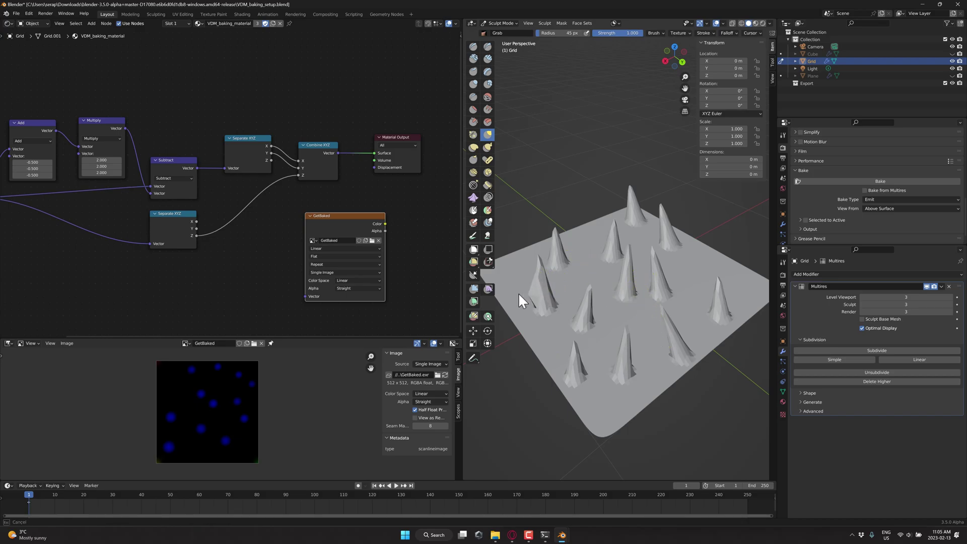
left_click_drag(544, 263, 527, 308)
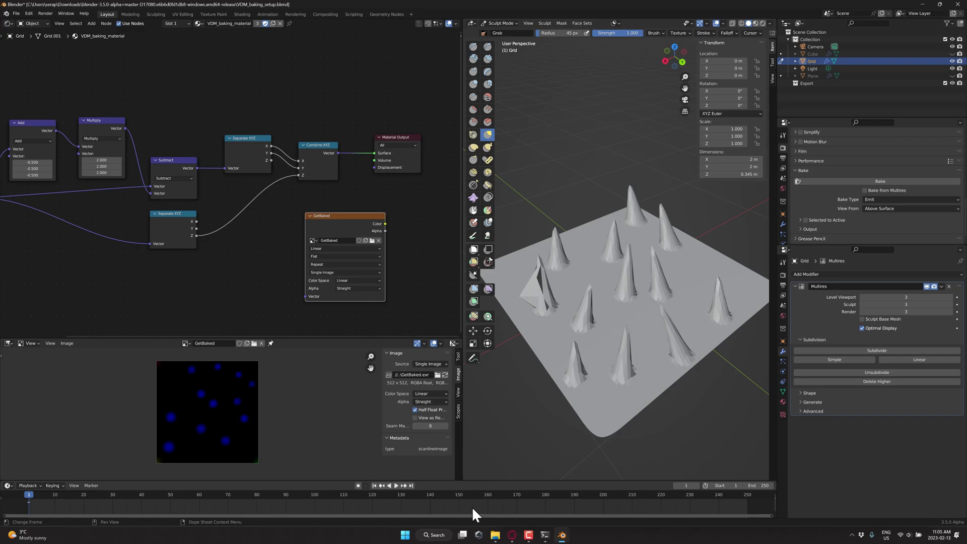
Step: Return to the horned sculpt window and show the brush's texture settings
mouse_move(565, 539)
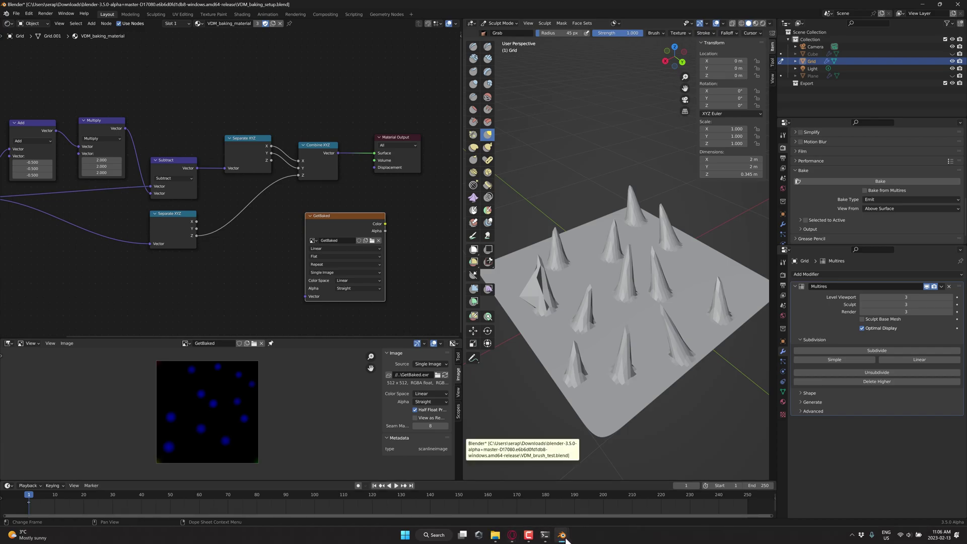
left_click(533, 509)
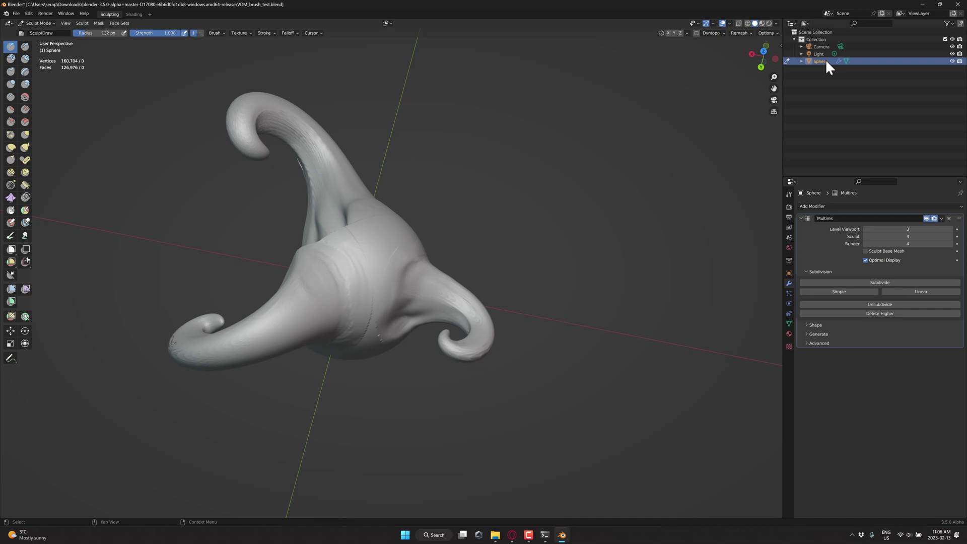
left_click(789, 346)
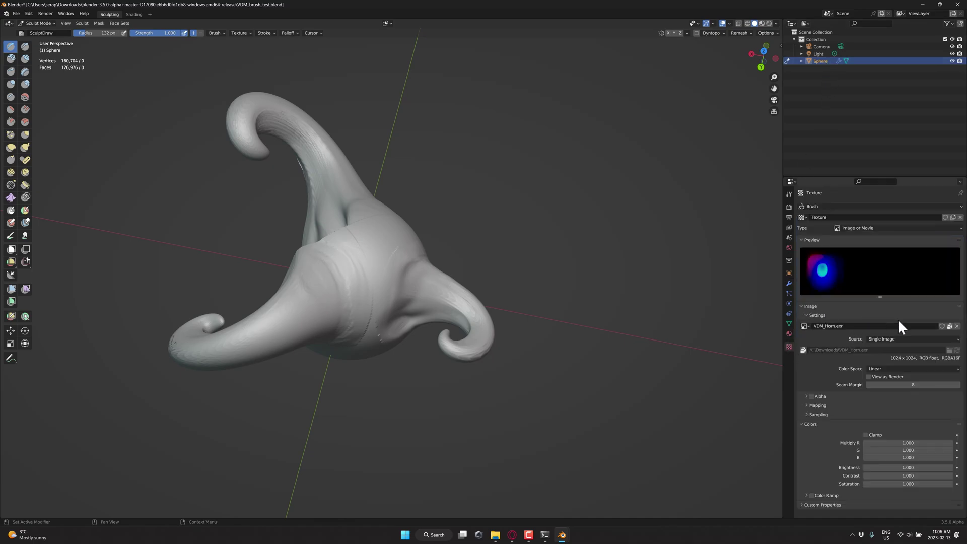
Step: Duplicate the brush texture, unlink the horn image, and load GetBaked.exr from Downloads
left_click(953, 217)
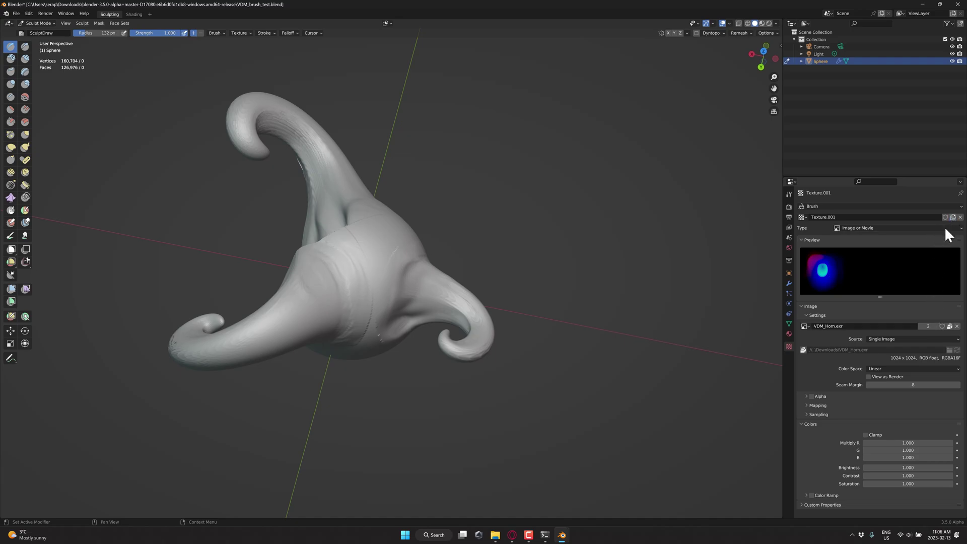
left_click(957, 327)
left_click(940, 327)
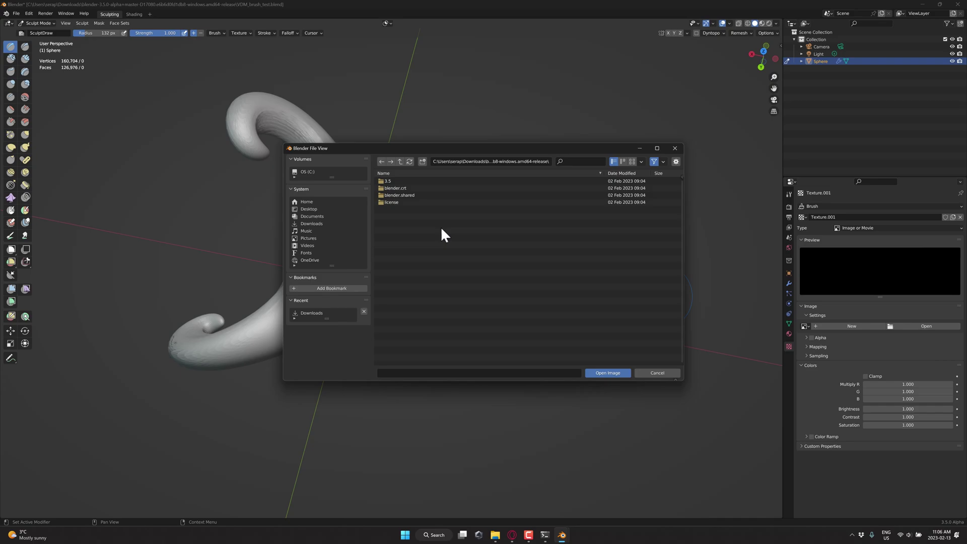
left_click(305, 225)
double_click(390, 189)
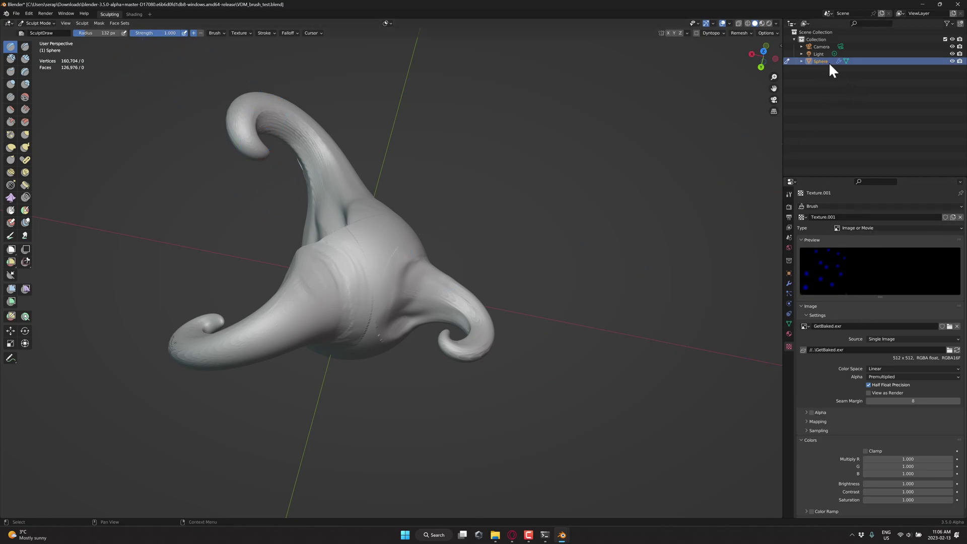
Step: Set Texture.001 as the Draw brush's texture in the header Texture popover
left_click(246, 31)
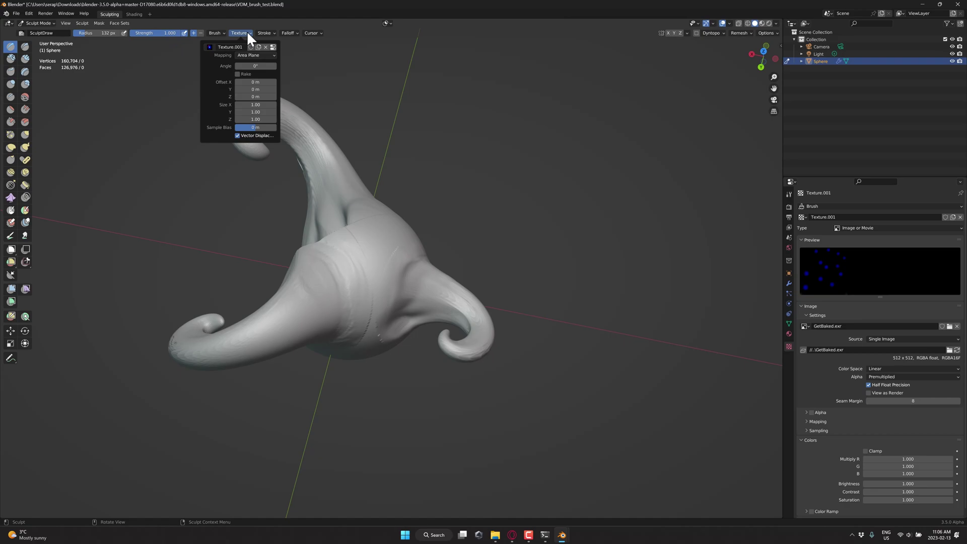
left_click(209, 47)
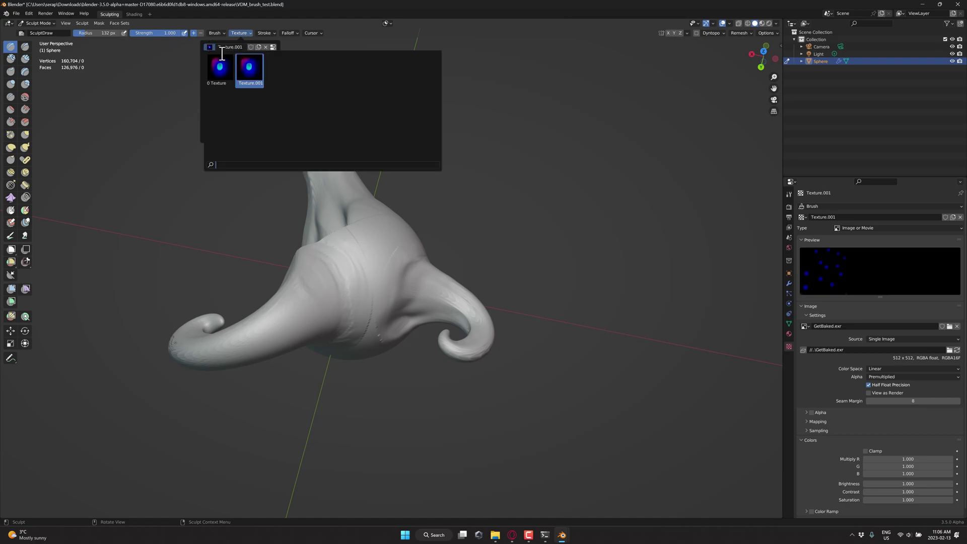
left_click(250, 67)
Step: Paint clusters of small spikes on the body's centre, lower and upper-right areas
mouse_move(353, 237)
left_mouse_down()
mouse_move(373, 244)
mouse_move(393, 223)
mouse_move(373, 247)
mouse_move(398, 262)
mouse_move(426, 231)
left_mouse_up()
mouse_move(393, 281)
left_mouse_down()
mouse_move(407, 276)
mouse_move(384, 229)
mouse_move(387, 210)
left_mouse_up()
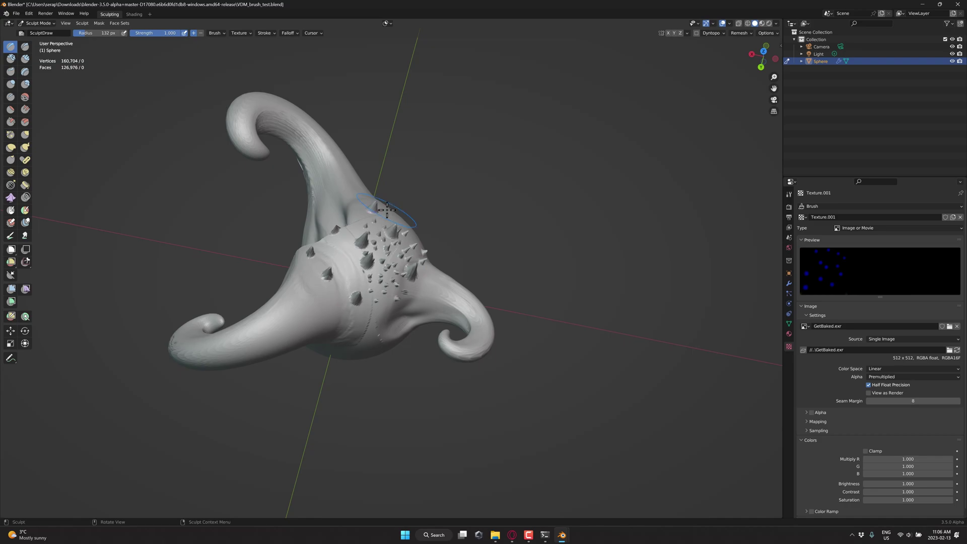
mouse_move(294, 288)
left_mouse_down()
mouse_move(332, 321)
mouse_move(287, 329)
mouse_move(284, 342)
mouse_move(353, 302)
left_mouse_up()
mouse_move(388, 274)
middle_mouse_down()
mouse_move(378, 270)
mouse_move(391, 271)
middle_mouse_up()
mouse_move(391, 271)
left_mouse_down()
mouse_move(389, 280)
mouse_move(355, 234)
mouse_move(314, 216)
left_mouse_up()
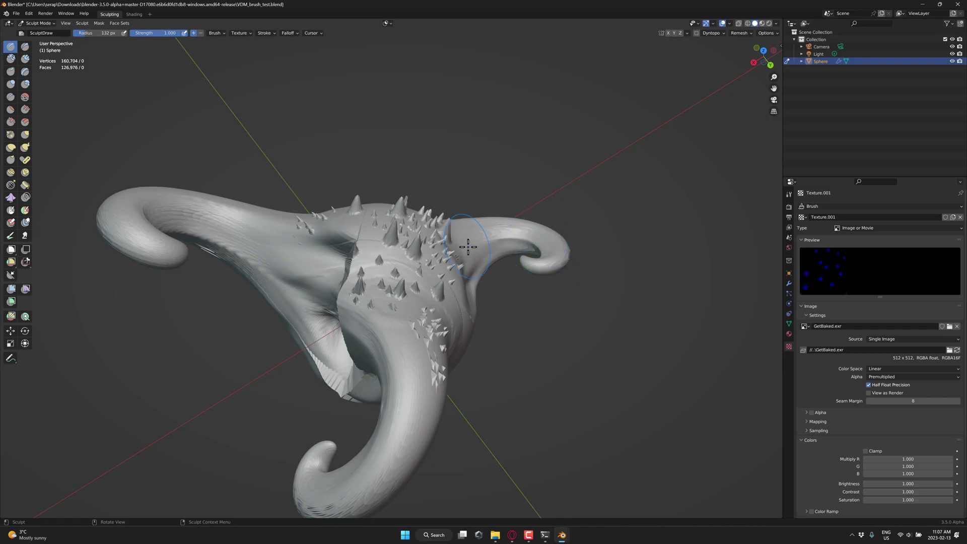
mouse_move(418, 291)
left_mouse_down()
mouse_move(421, 267)
mouse_move(383, 242)
mouse_move(393, 218)
left_mouse_up()
Step: Scroll the Blender Artists thread to the VDM post and select its D17080 patch reference
left_click(512, 535)
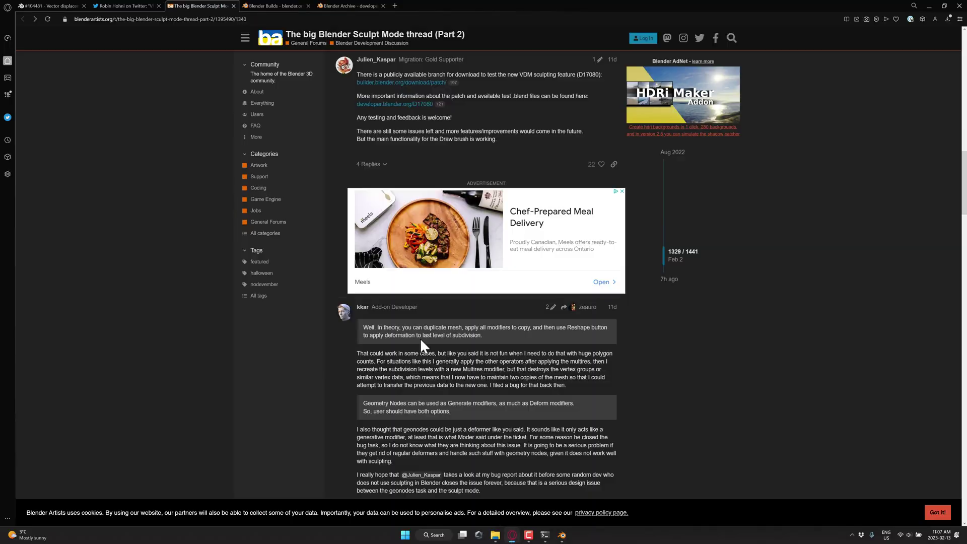
scroll(459, 207, "up", 6)
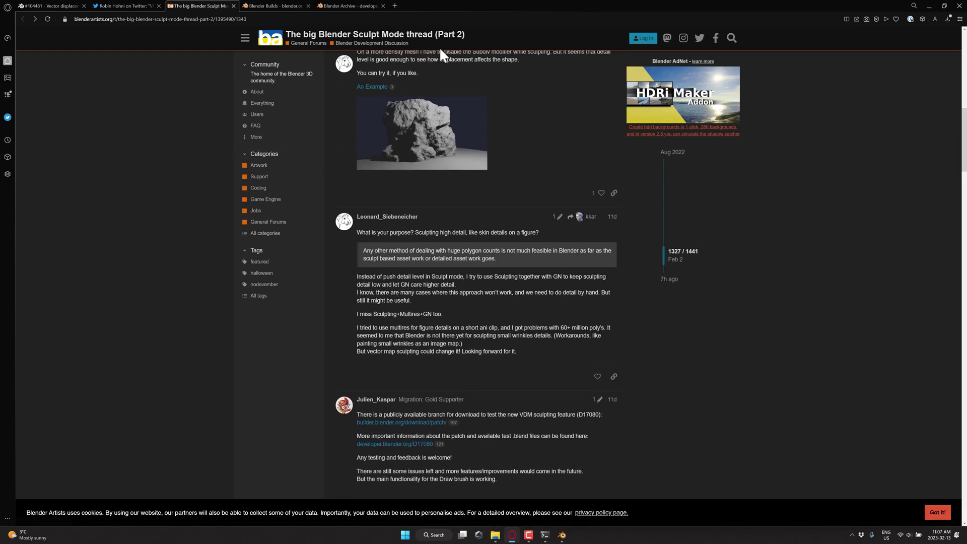
scroll(488, 201, "up", 9)
scroll(484, 216, "down", 6)
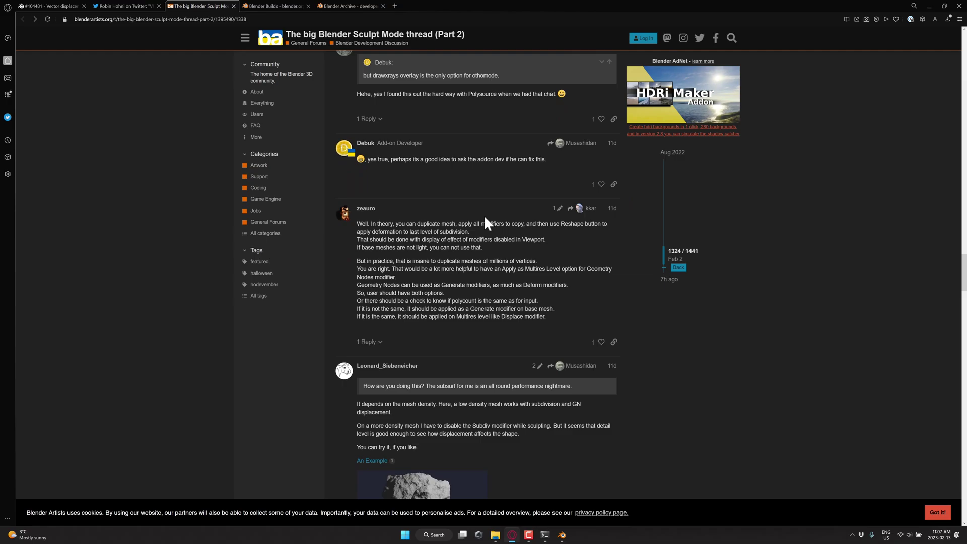
scroll(433, 252, "down", 3)
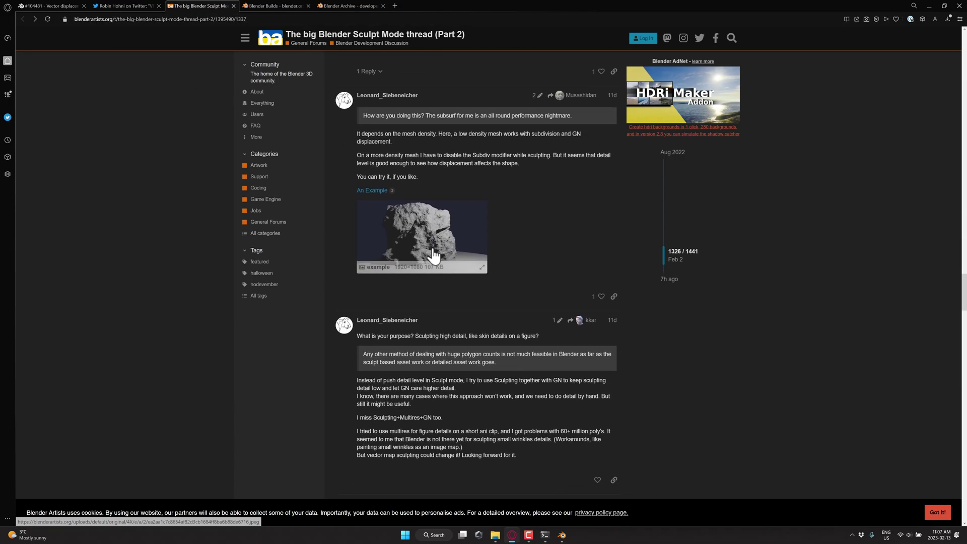
scroll(437, 254, "down", 4)
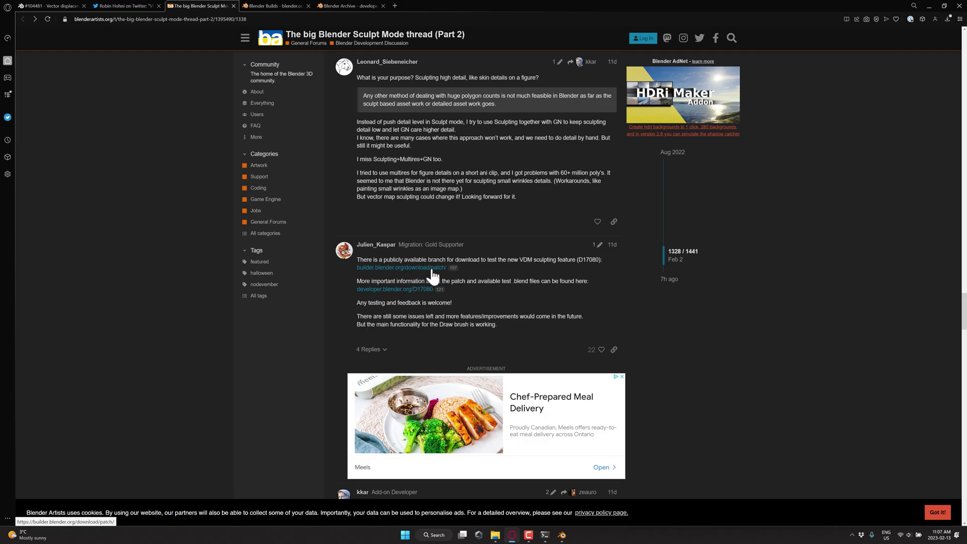
left_click_drag(580, 261, 601, 261)
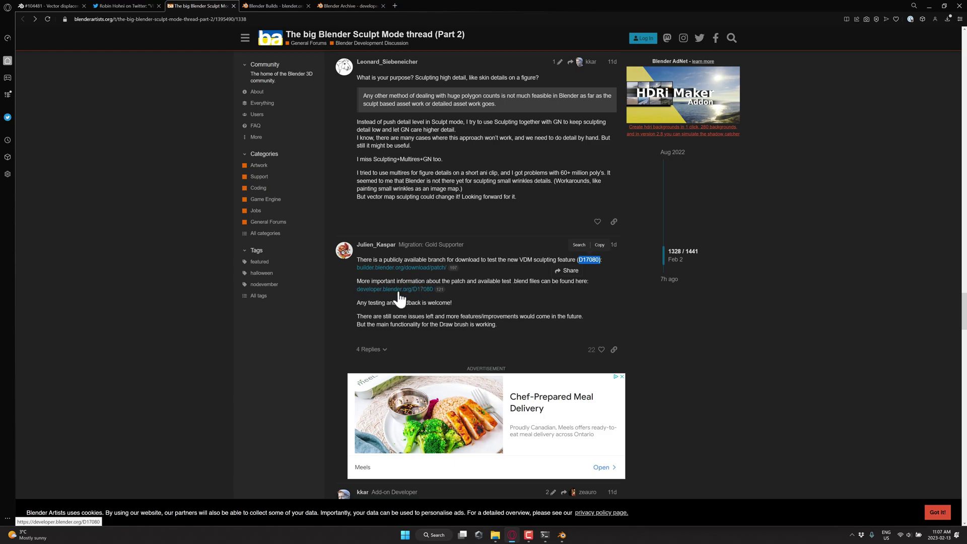
key("ctrl+Tab")
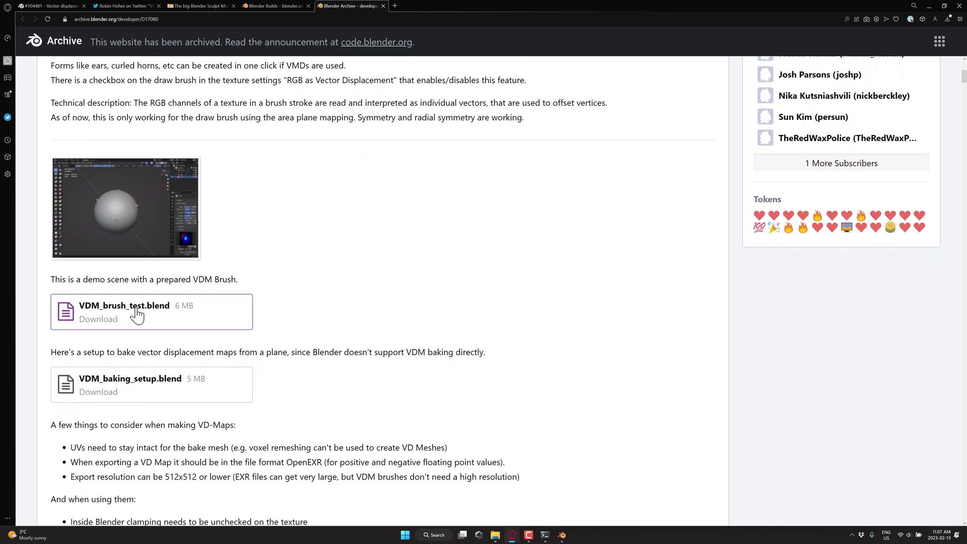
Step: Orbit the horned sculpt, read the D17080 baking-setup notes, then return to Blender
key("alt+Tab")
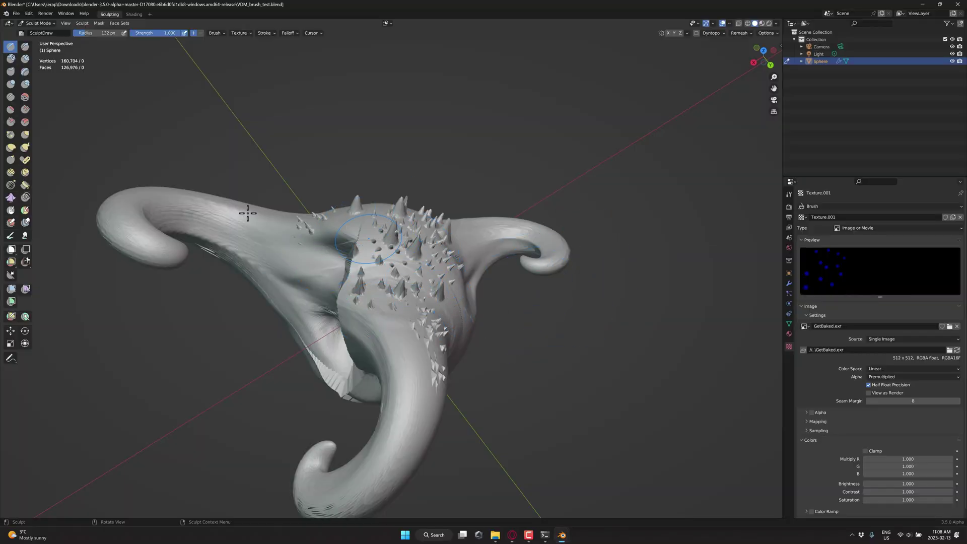
mouse_move(433, 327)
middle_mouse_down()
mouse_move(458, 328)
mouse_move(475, 285)
mouse_move(169, 219)
middle_mouse_up()
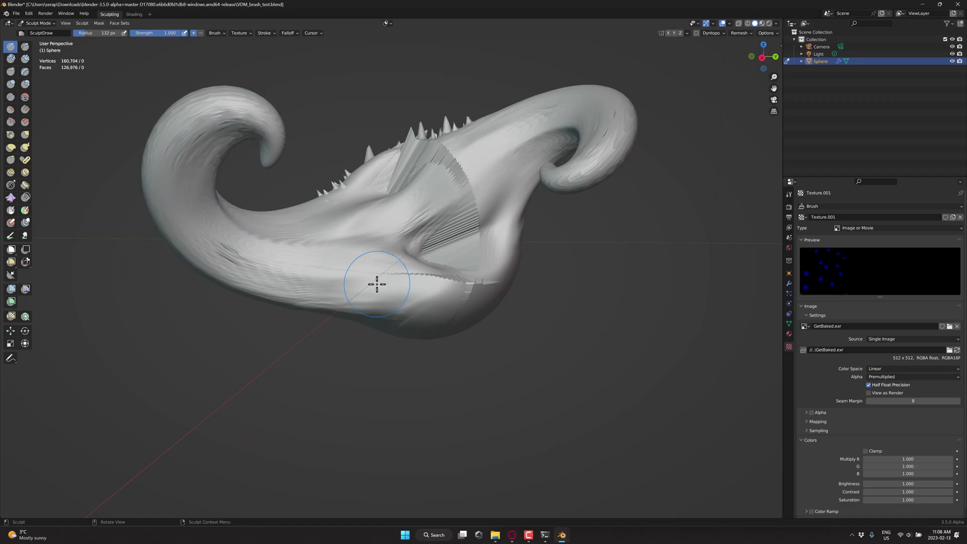
key("alt+Tab")
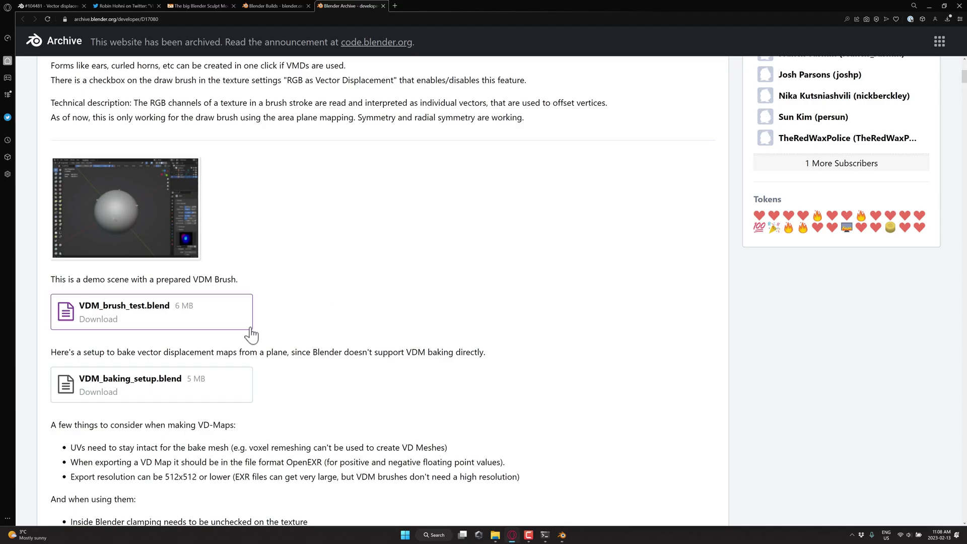
scroll(85, 292, "down", 2)
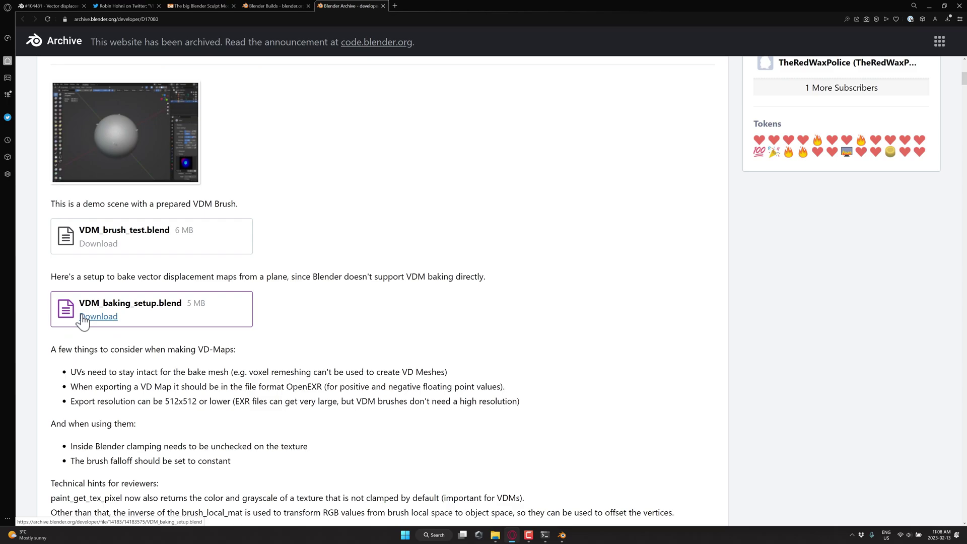
key("alt+Tab")
key("alt+Tab")
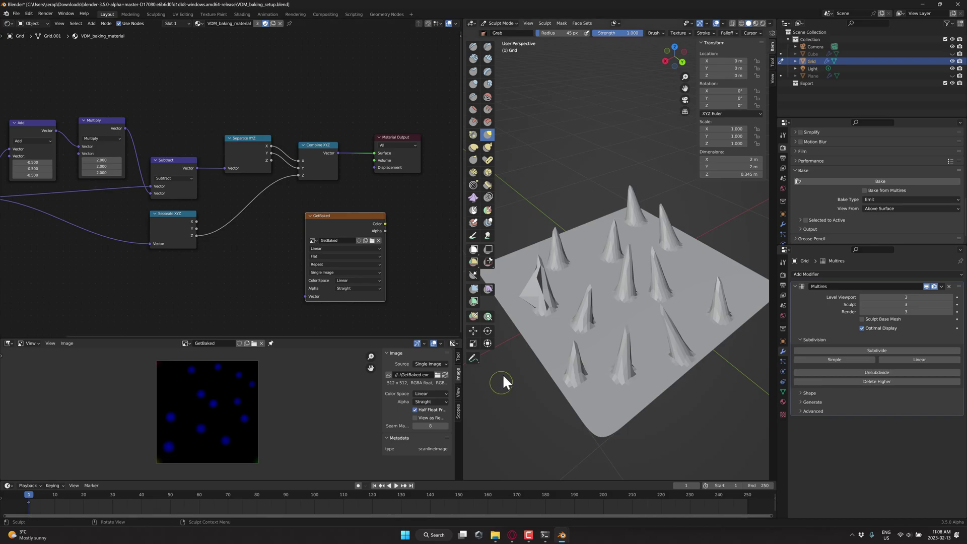
Step: Stamp another stroke of cone spikes on the sculpt, then bring up pull request #104481
key("alt+Tab")
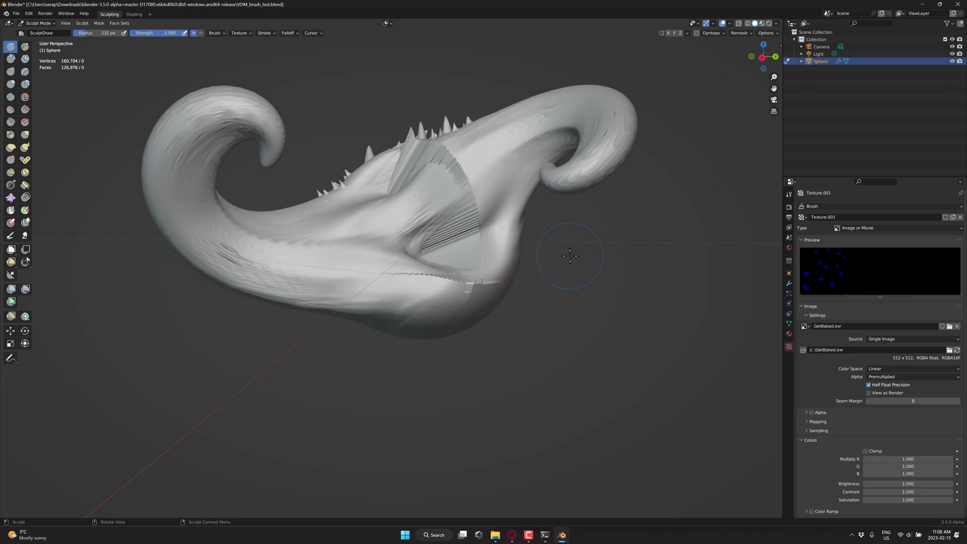
middle_click_drag(569, 256, 370, 222)
mouse_move(370, 221)
left_mouse_down()
mouse_move(388, 222)
mouse_move(421, 249)
mouse_move(501, 253)
mouse_move(347, 213)
left_mouse_up()
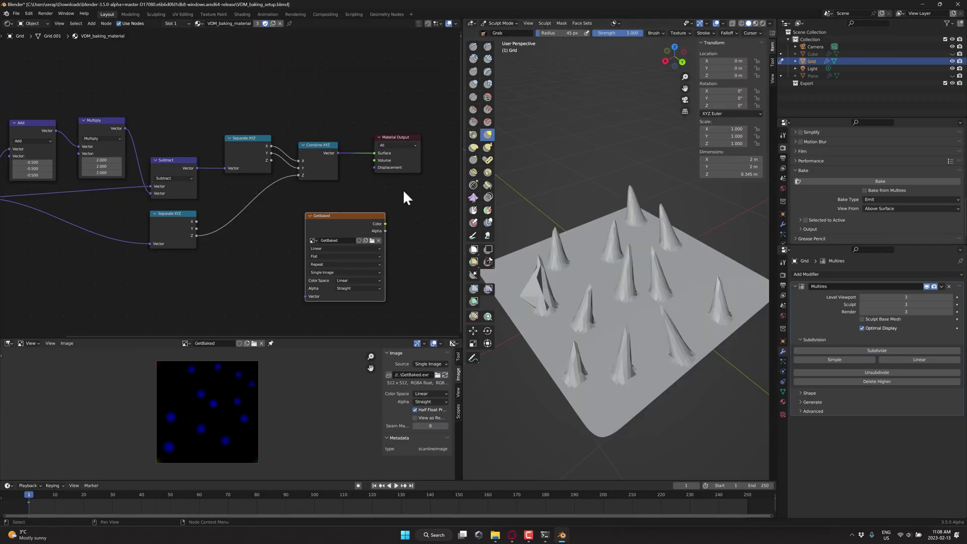
key("alt+Tab")
left_click(423, 210)
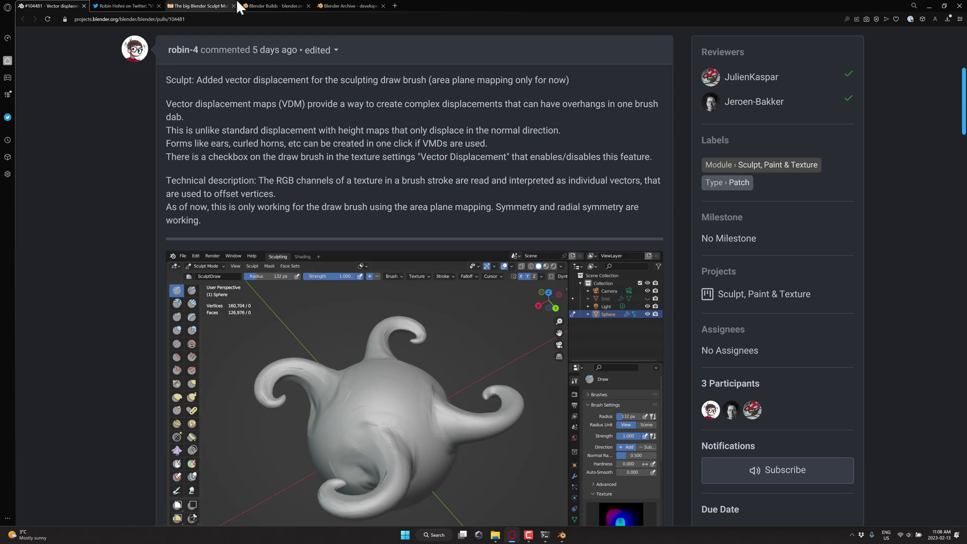
key("ctrl+Tab")
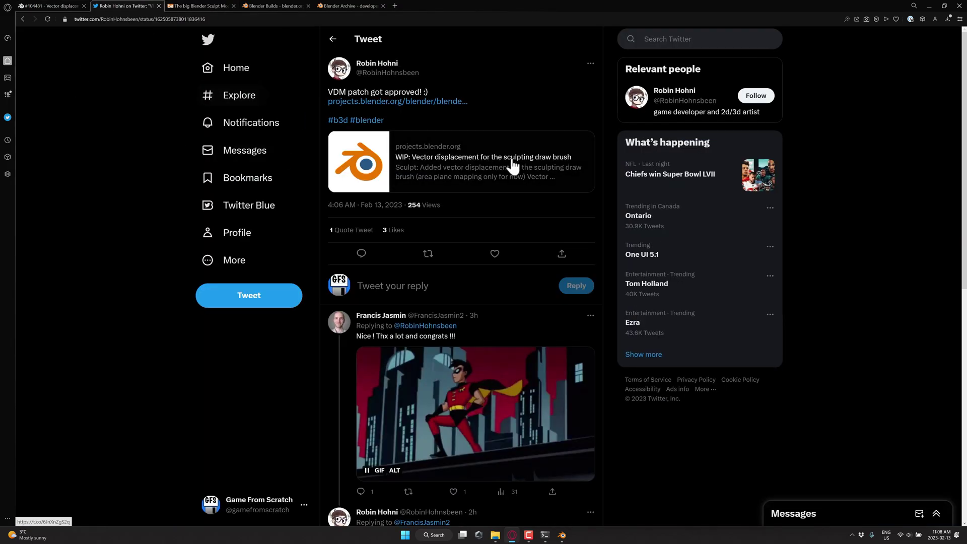